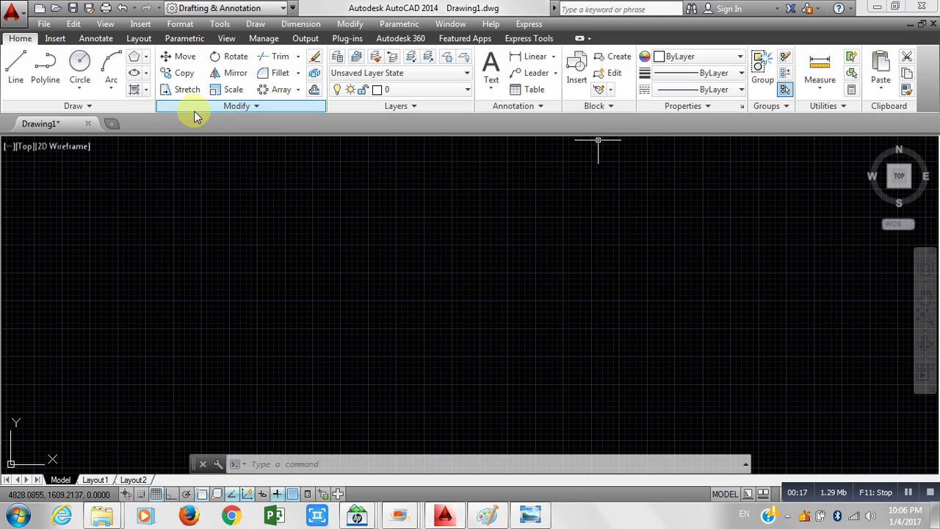
# With Ortho on, draw a horizontal line about 363 units long and a vertical line about 105 units down from its left end
pyautogui.click(79, 64)
pyautogui.click(25, 79)
pyautogui.click(420, 237)
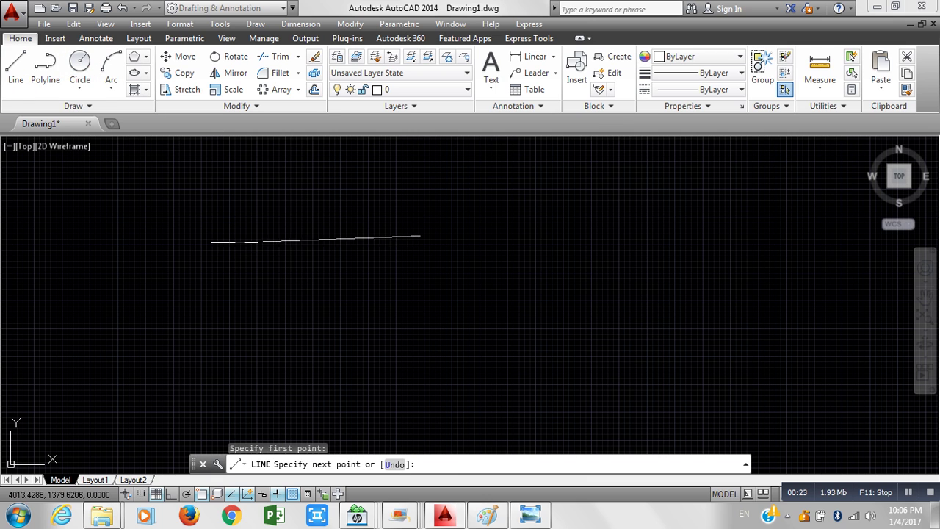
pyautogui.click(171, 493)
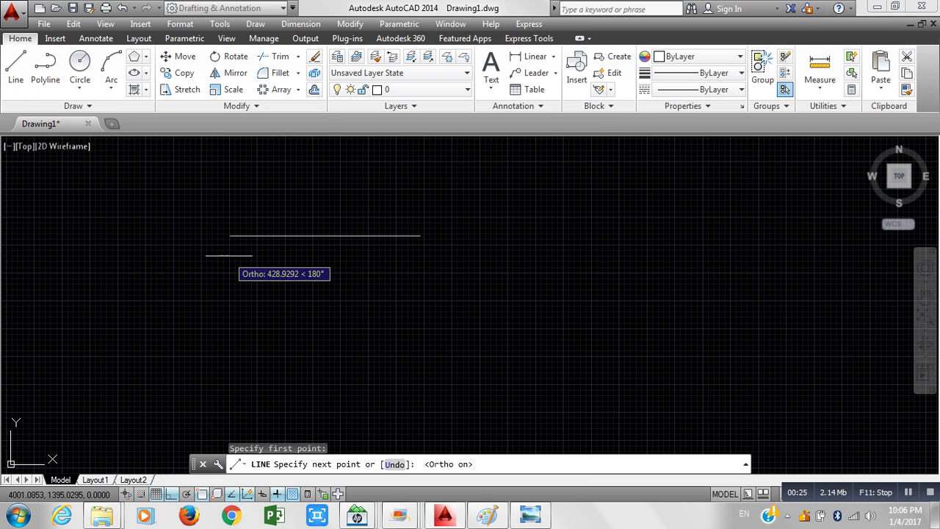
pyautogui.click(259, 238)
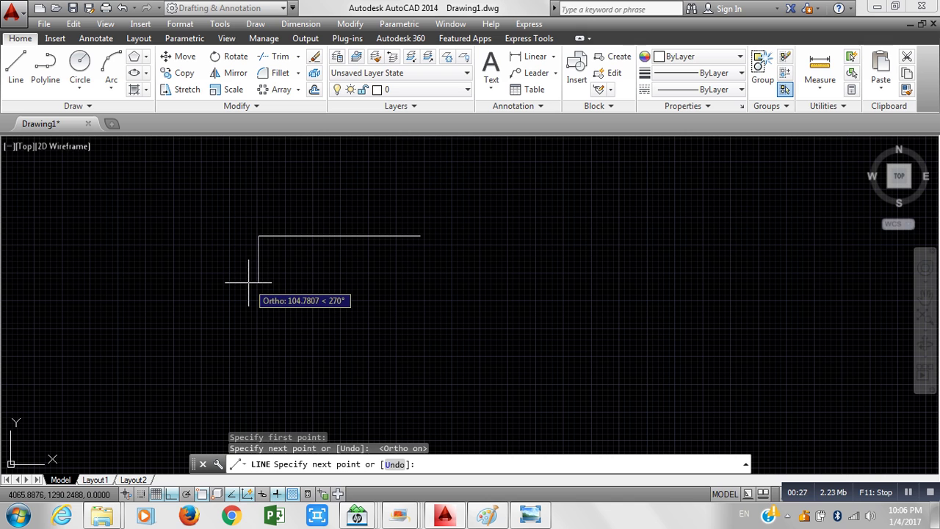
pyautogui.click(250, 282)
pyautogui.press('Return')
# Mirror both lines about a horizontal axis through the midpoint of the vertical line, keeping the source objects
pyautogui.click(339, 294)
pyautogui.click(220, 210)
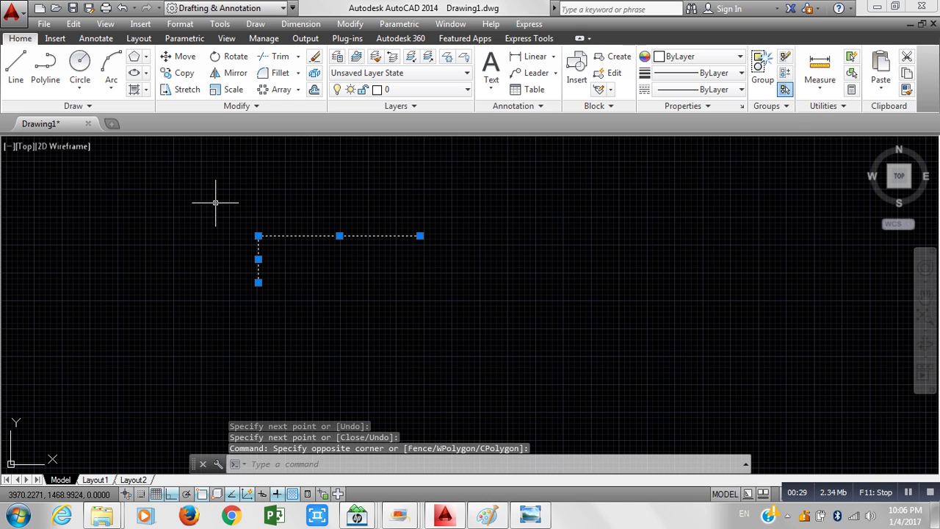
pyautogui.write('mi')
pyautogui.press('Return')
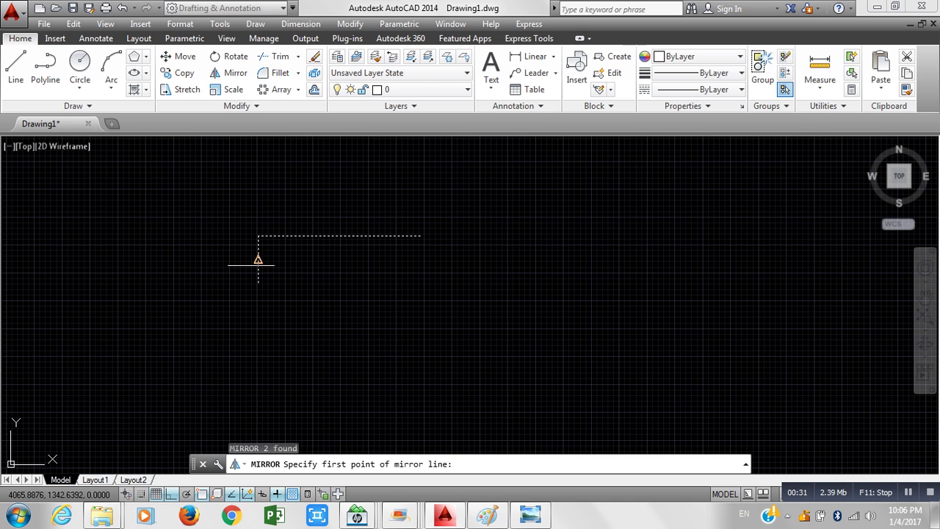
pyautogui.click(258, 259)
pyautogui.click(484, 260)
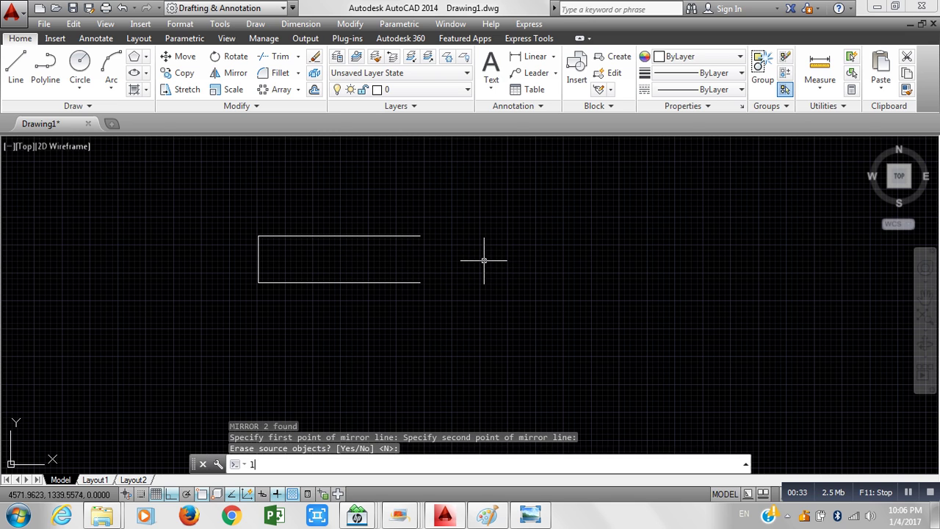
pyautogui.press('Return')
# Draw a vertical line joining the right endpoints of the two horizontal lines to close the rectangle
pyautogui.write('l')
pyautogui.press('Return')
pyautogui.click(419, 235)
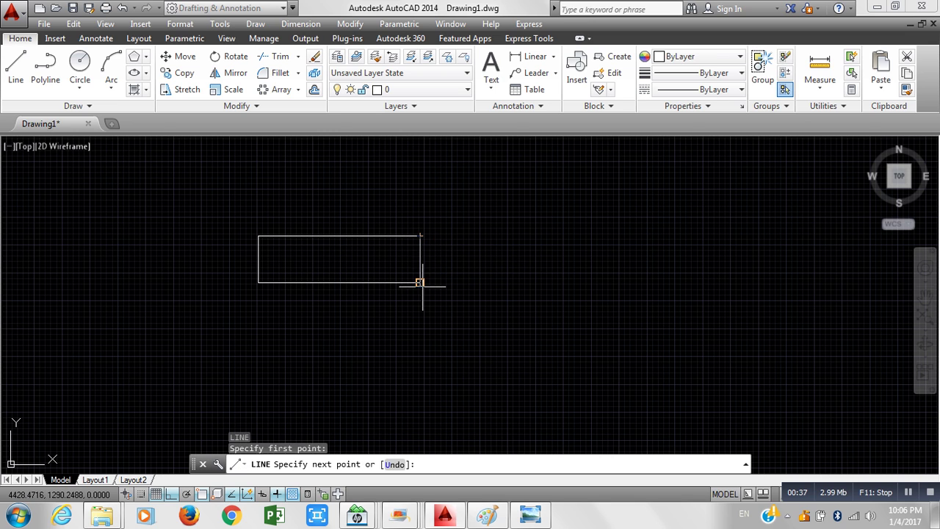
pyautogui.click(420, 282)
pyautogui.press('Return')
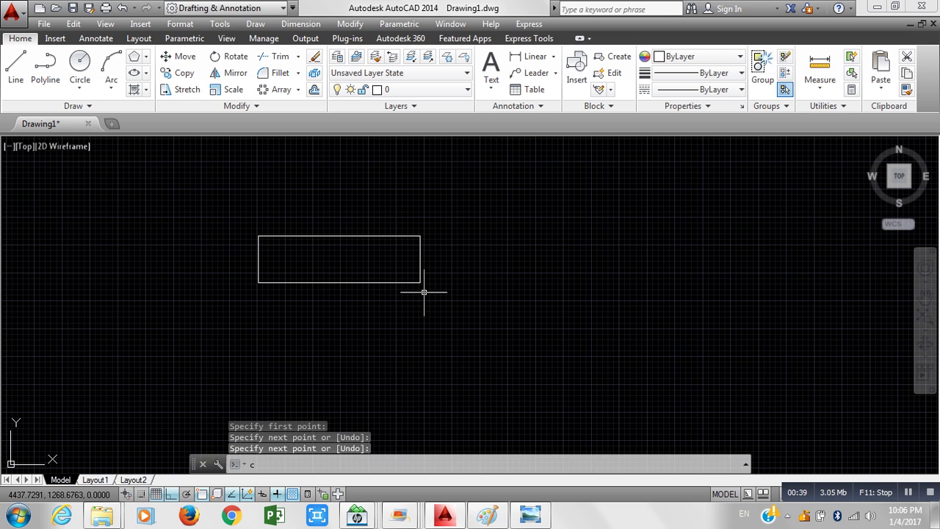
# Draw a circle centered on the midpoint of each vertical side of the rectangle, with its radius reaching the rectangle's corner
pyautogui.write('c')
pyautogui.press('Return')
pyautogui.click(420, 259)
pyautogui.click(419, 236)
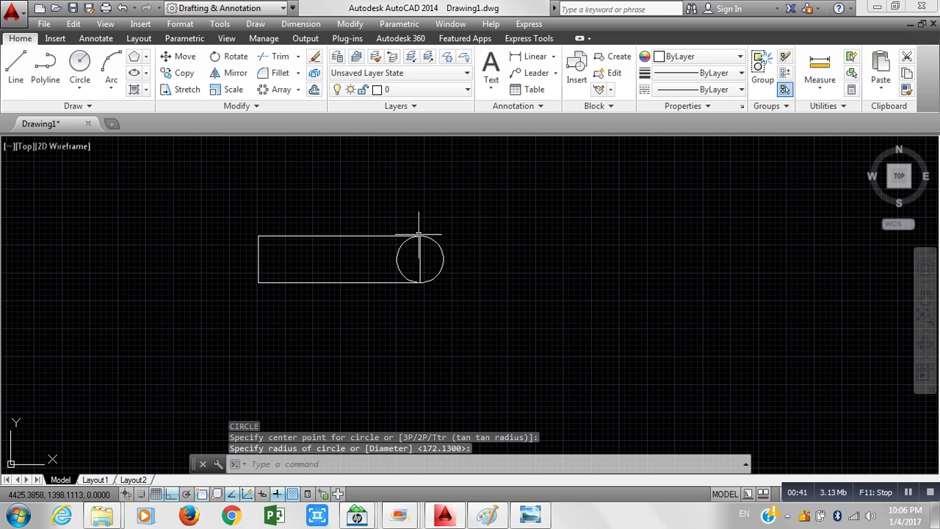
pyautogui.press('Return')
pyautogui.press('Return')
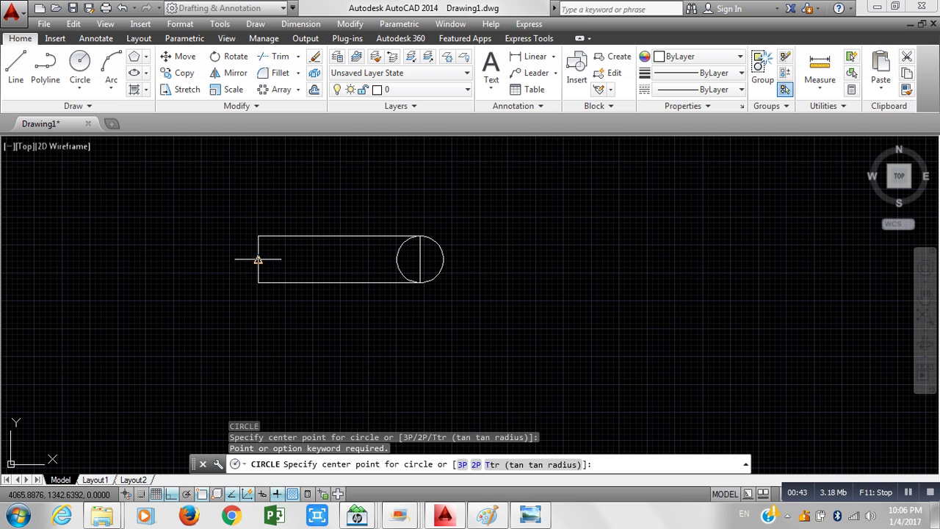
pyautogui.click(258, 259)
pyautogui.click(258, 236)
pyautogui.press('Return')
pyautogui.write('tr')
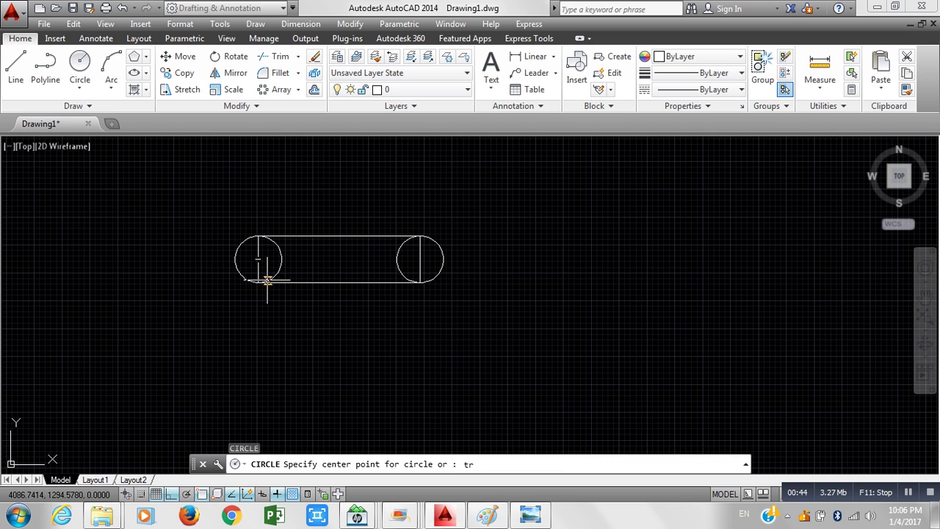
pyautogui.press('Return')
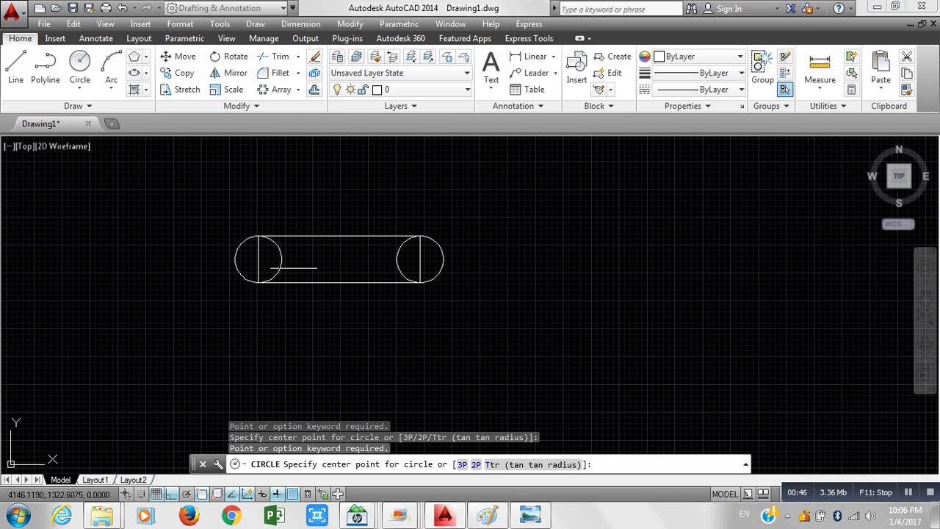
pyautogui.press('Escape')
# Trim away the inner halves of both circles, leaving only the outer arcs at the rectangle's ends
pyautogui.write('tr')
pyautogui.press('Return')
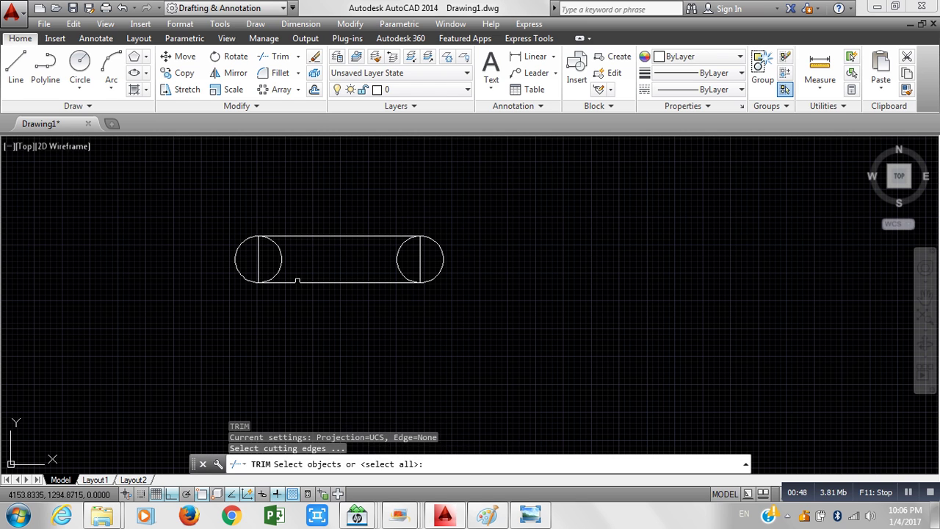
pyautogui.press('Return')
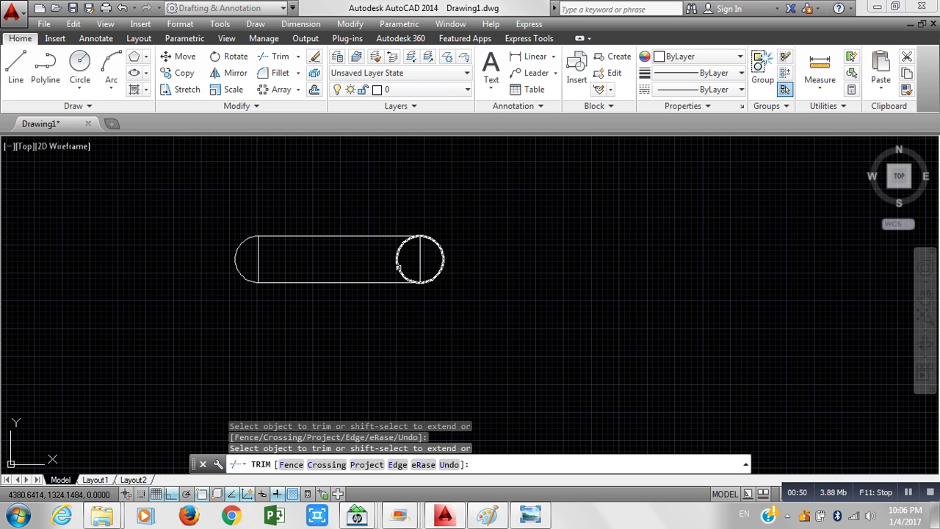
pyautogui.click(398, 264)
# Erase the vertical lines at both ends of the shape so that only the rounded slot outline remains
pyautogui.click(428, 253)
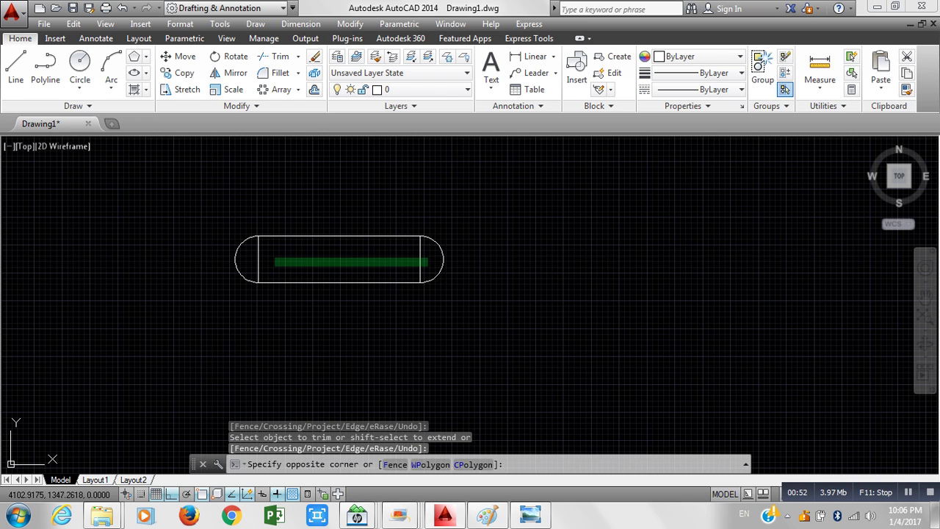
pyautogui.click(259, 278)
pyautogui.press('Delete')
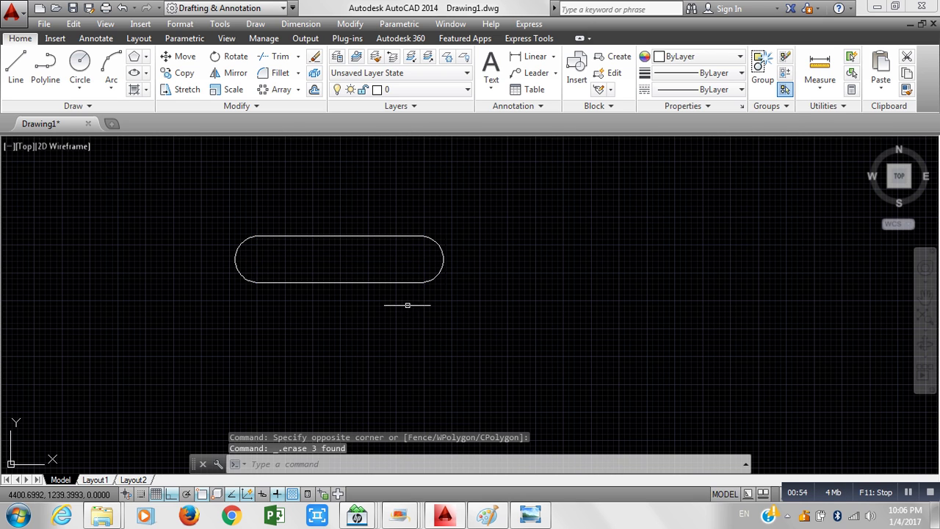
# Join the two horizontal lines and two end arcs of the slot into a single object
pyautogui.click(466, 329)
pyautogui.click(182, 196)
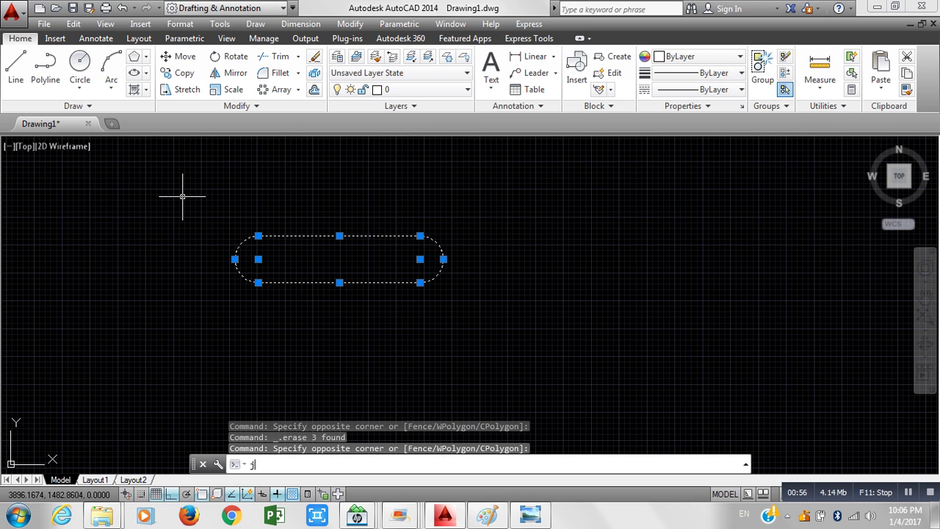
pyautogui.write('J')
pyautogui.press('Return')
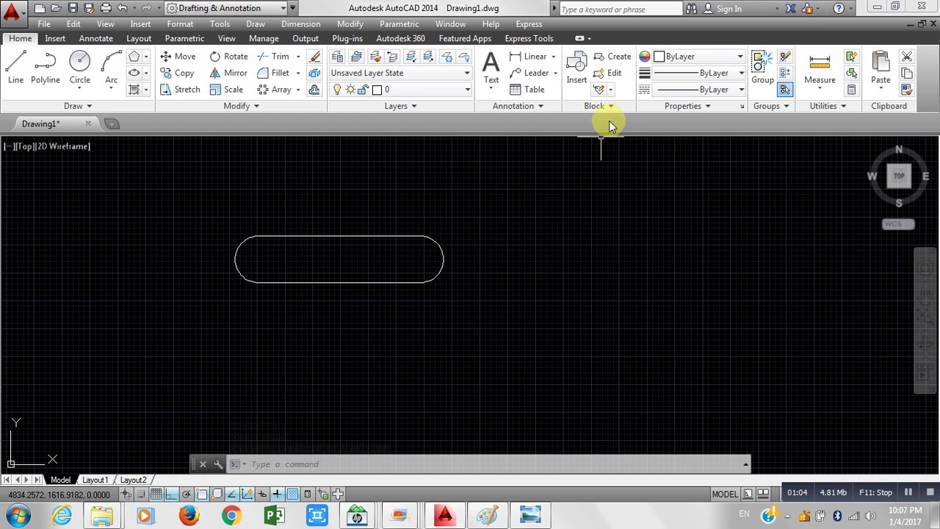
# Define a block named 1 from the joined slot outline, with its base point at the center of the right end arc
pyautogui.click(498, 320)
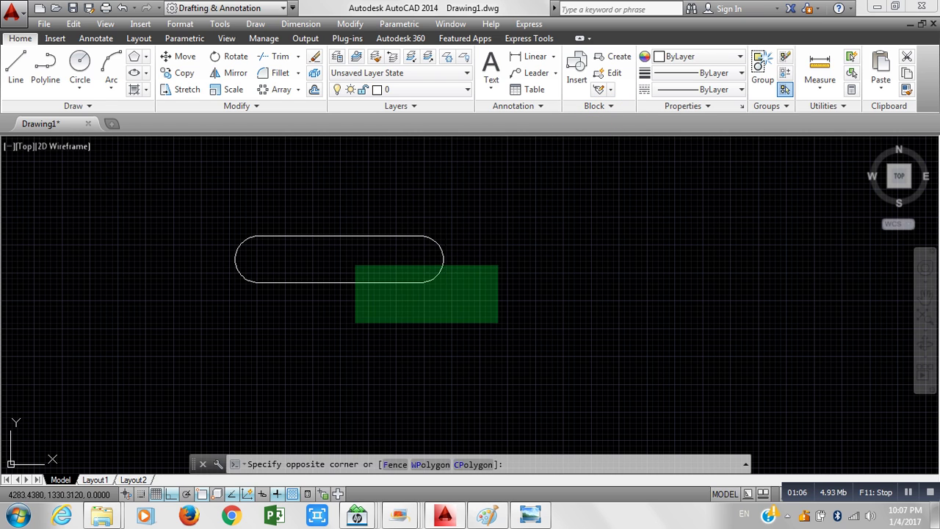
pyautogui.click(215, 208)
pyautogui.write('b')
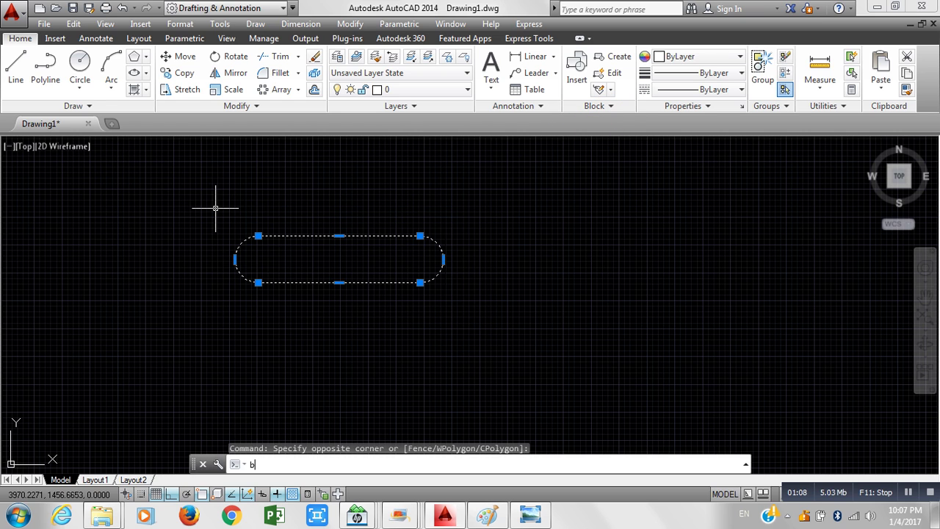
pyautogui.press('Return')
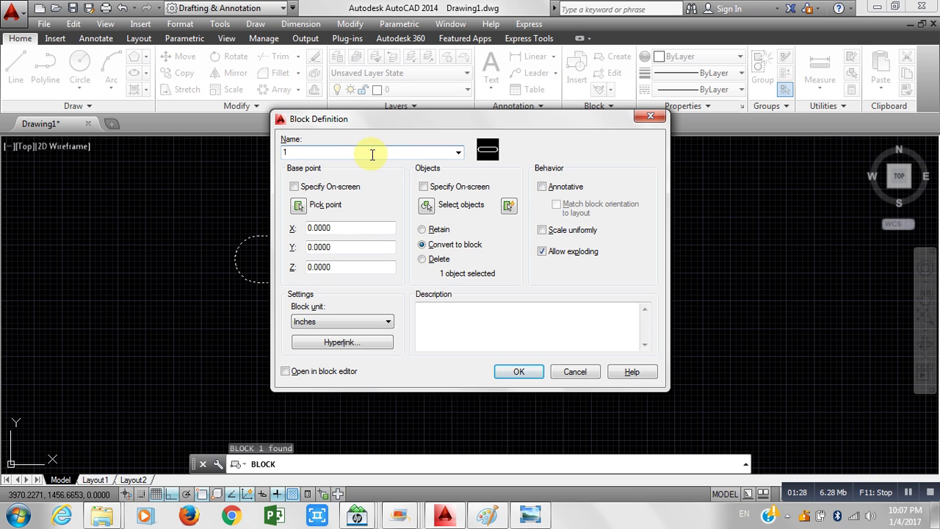
pyautogui.click(352, 229)
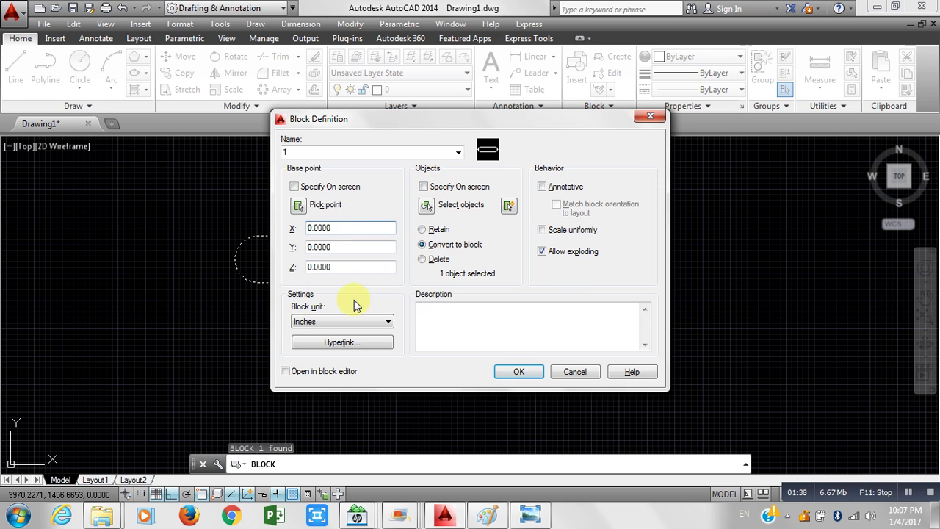
pyautogui.click(299, 205)
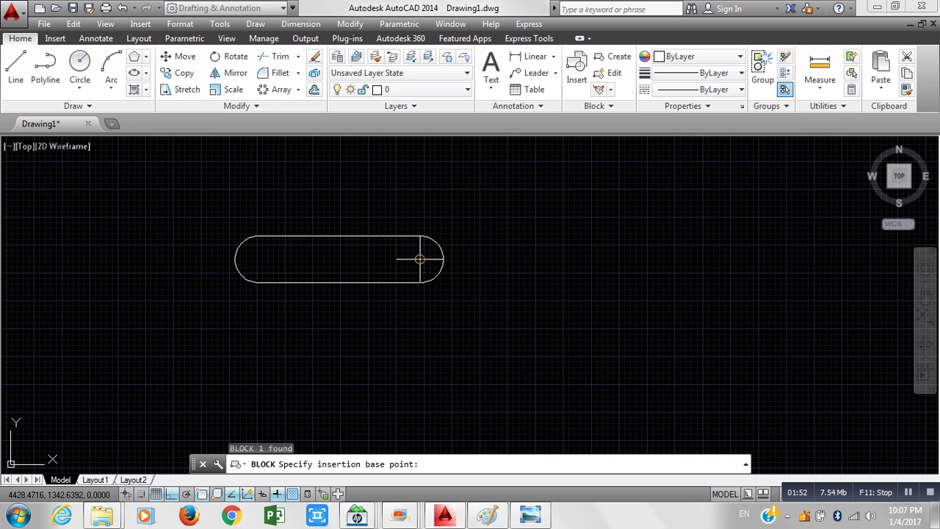
pyautogui.scroll(2, 421, 255)
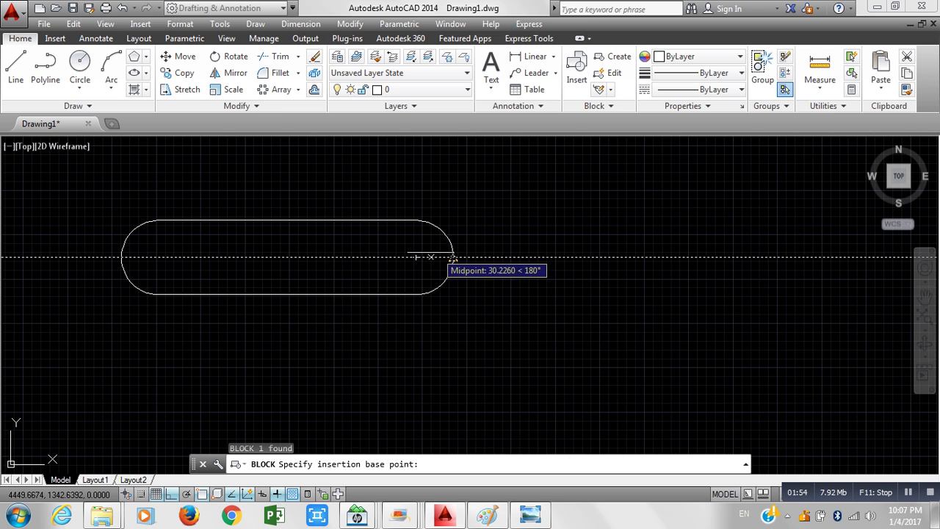
pyautogui.moveTo(416, 257); pyautogui.dragTo(427, 275, button='middle')
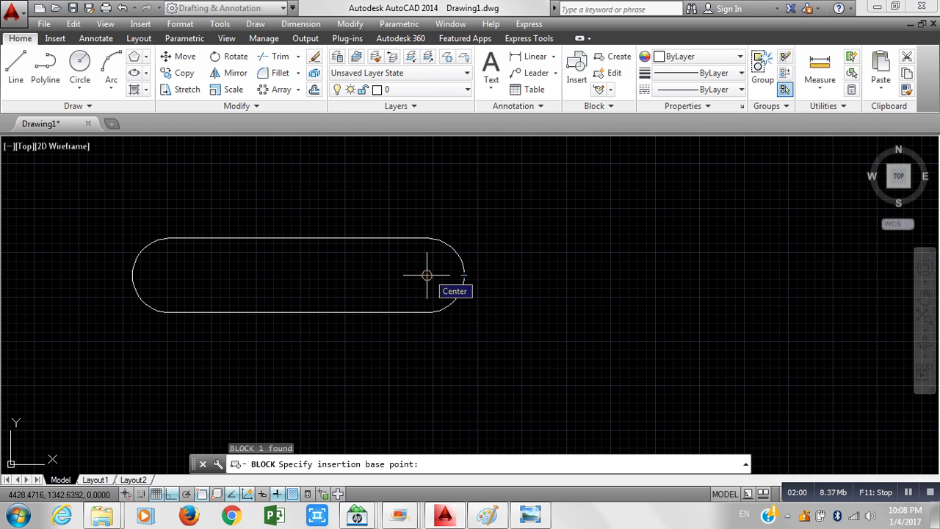
pyautogui.click(427, 275)
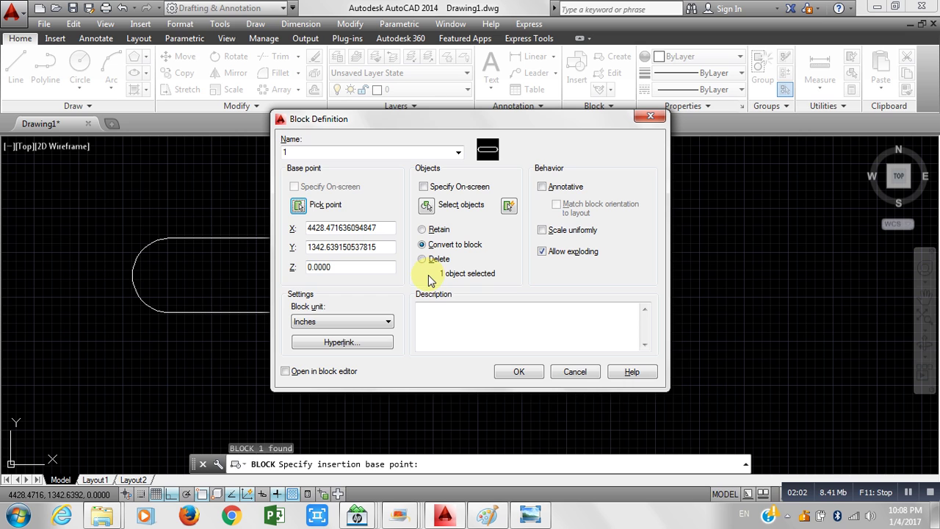
pyautogui.click(519, 372)
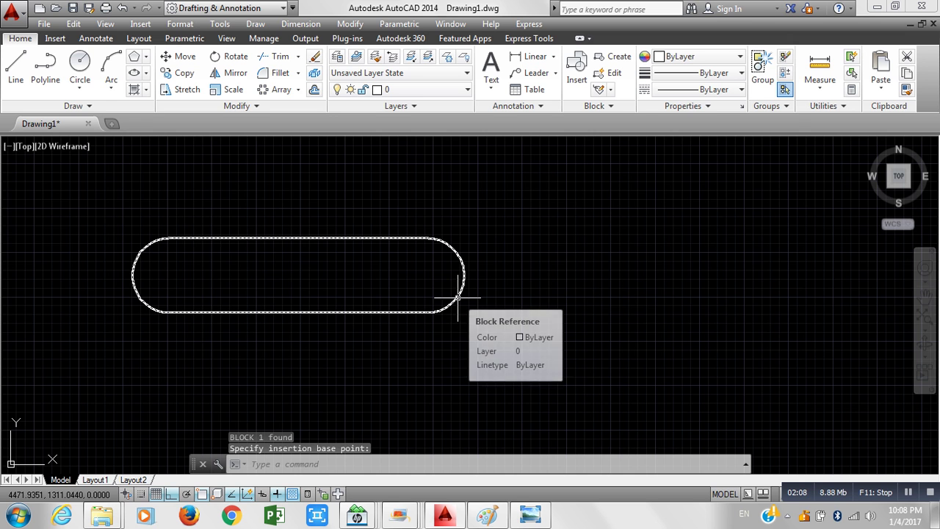
# Insert a copy of block 1 above the original slot at uniform scale 1 and rotation 0, picking the insertion point on screen
pyautogui.moveTo(457, 298); pyautogui.dragTo(441, 314, button='middle')
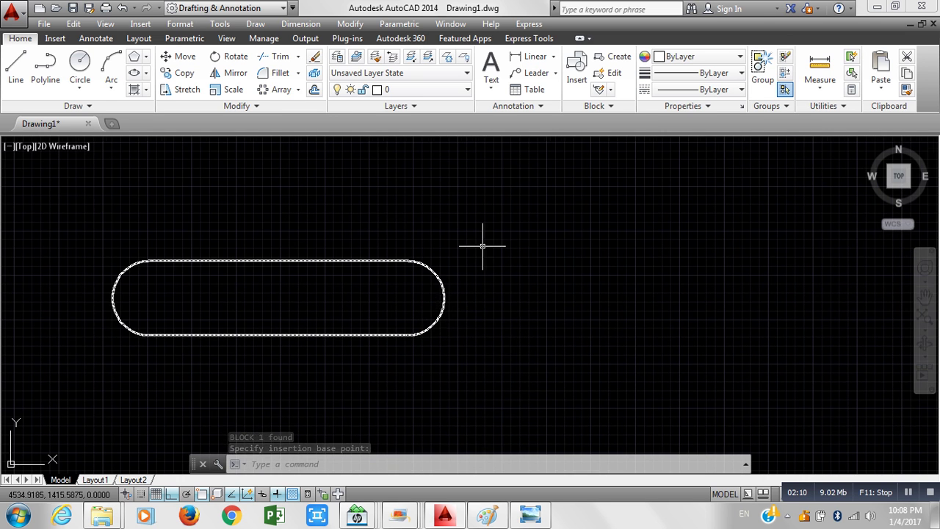
pyautogui.scroll(-2, 422, 294)
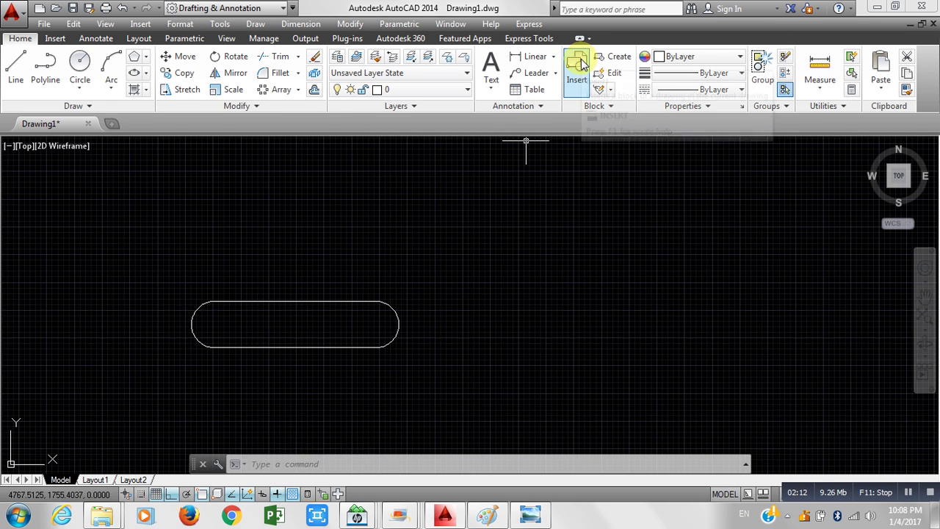
pyautogui.write('IN')
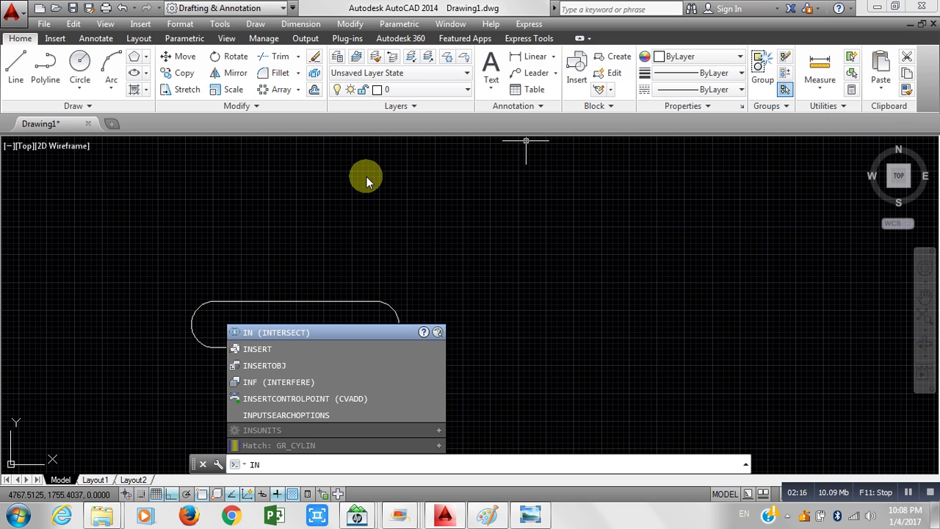
pyautogui.press('BackSpace')
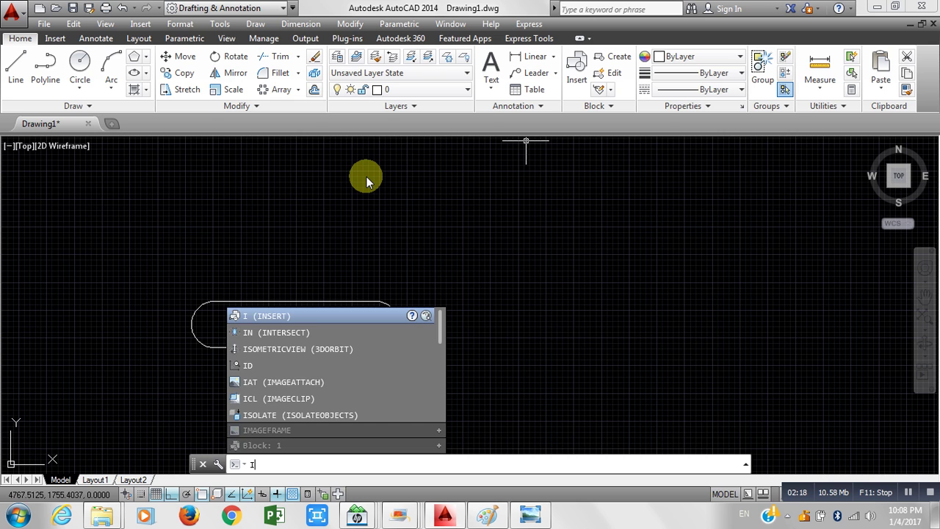
pyautogui.press('Return')
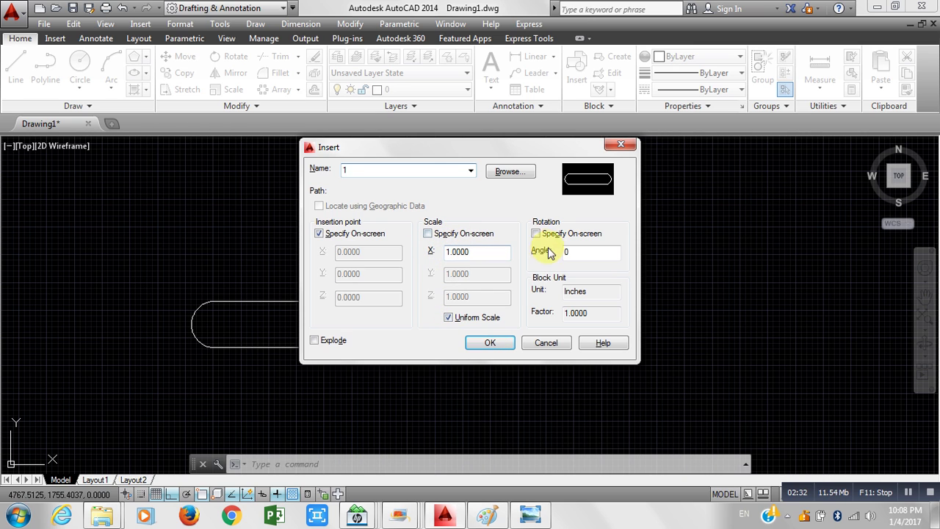
pyautogui.click(489, 344)
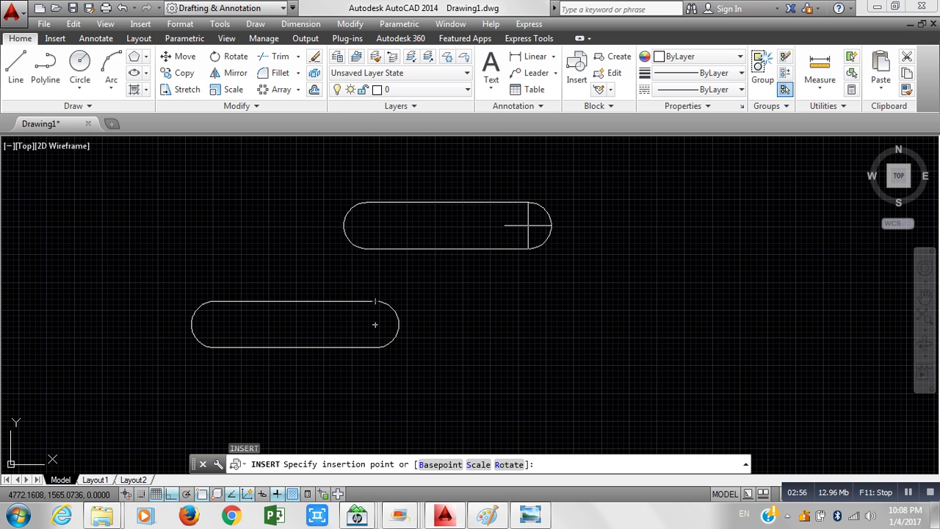
pyautogui.click(356, 224)
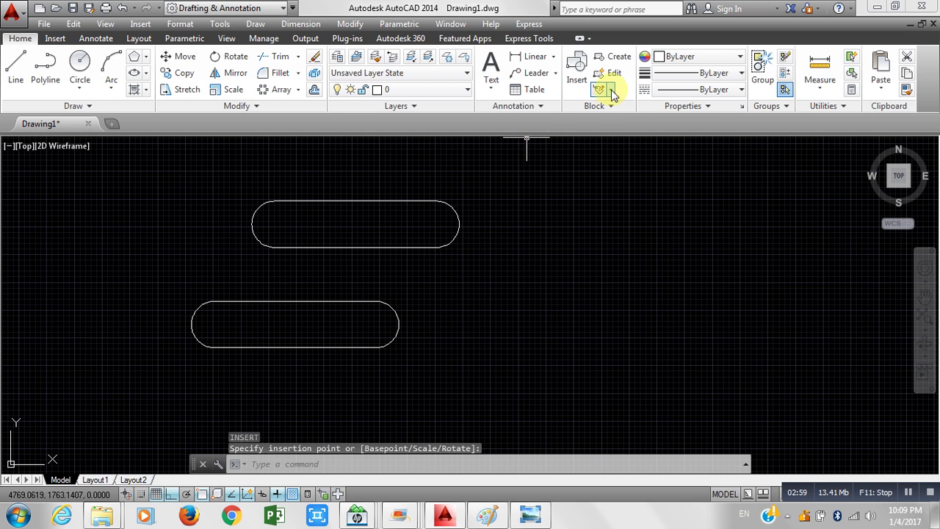
# Insert a copy of block 1 at uniform scale 4 and rotation 0, placed around the two existing slots
pyautogui.click(577, 73)
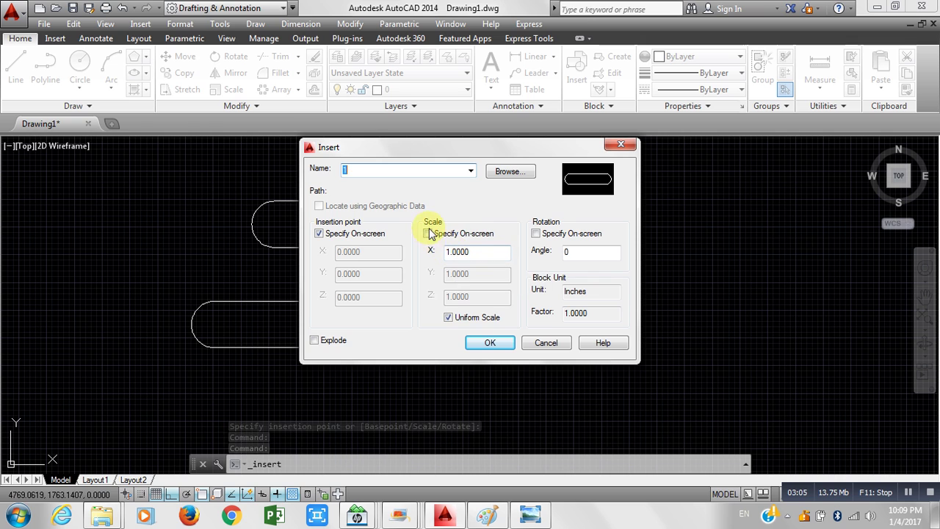
pyautogui.click(428, 234)
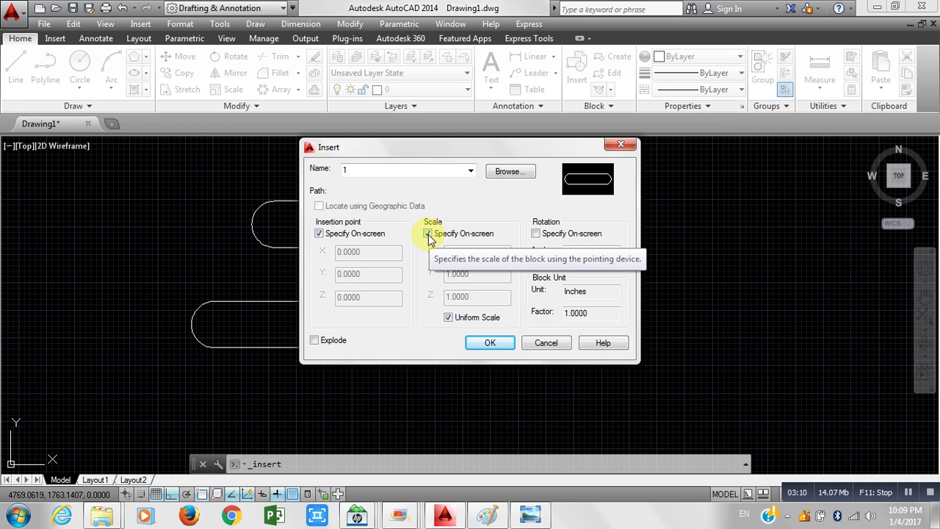
pyautogui.click(428, 235)
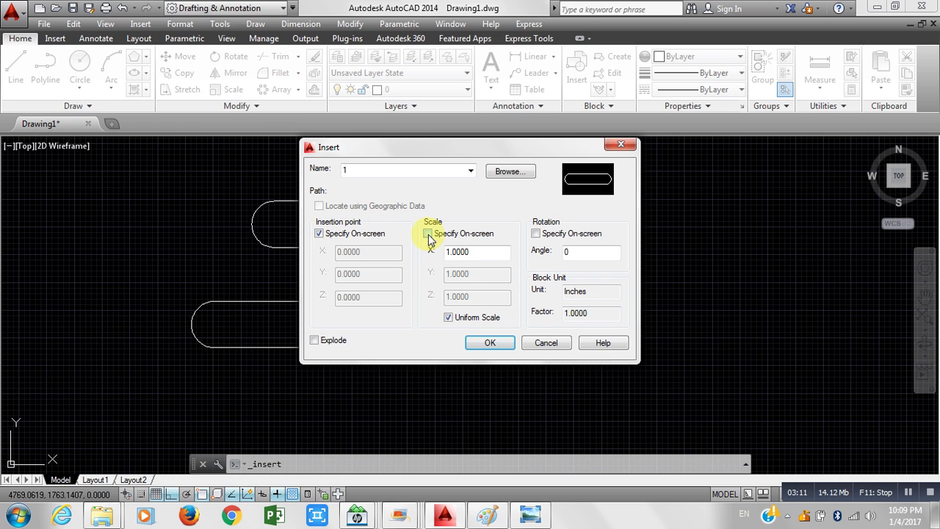
pyautogui.click(448, 318)
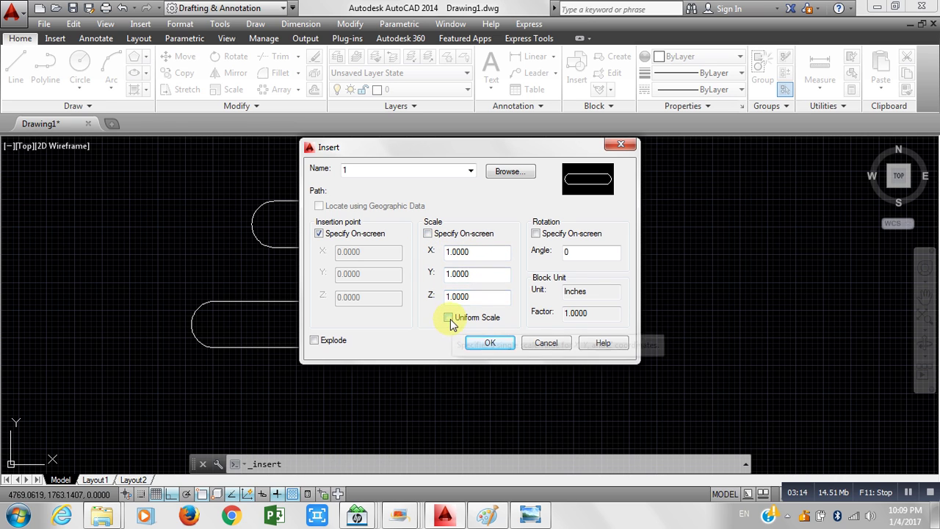
pyautogui.click(448, 318)
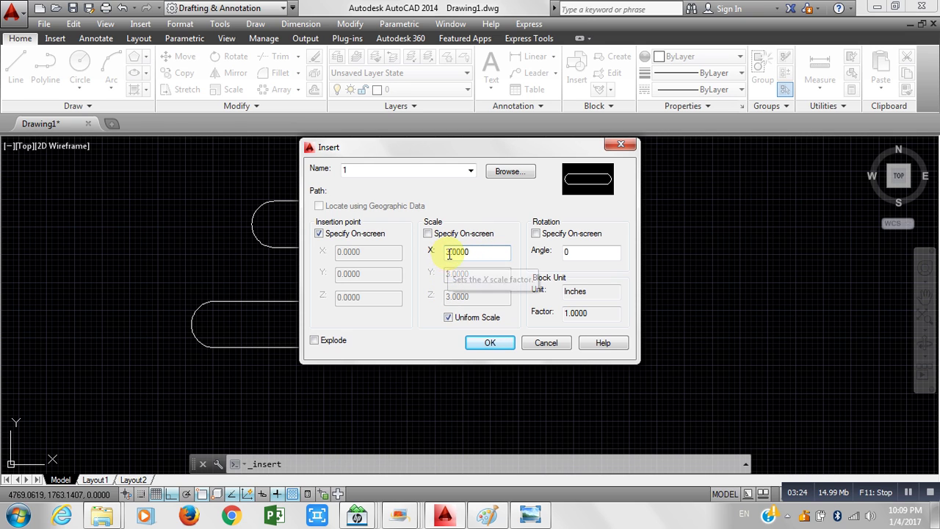
pyautogui.press('BackSpace')
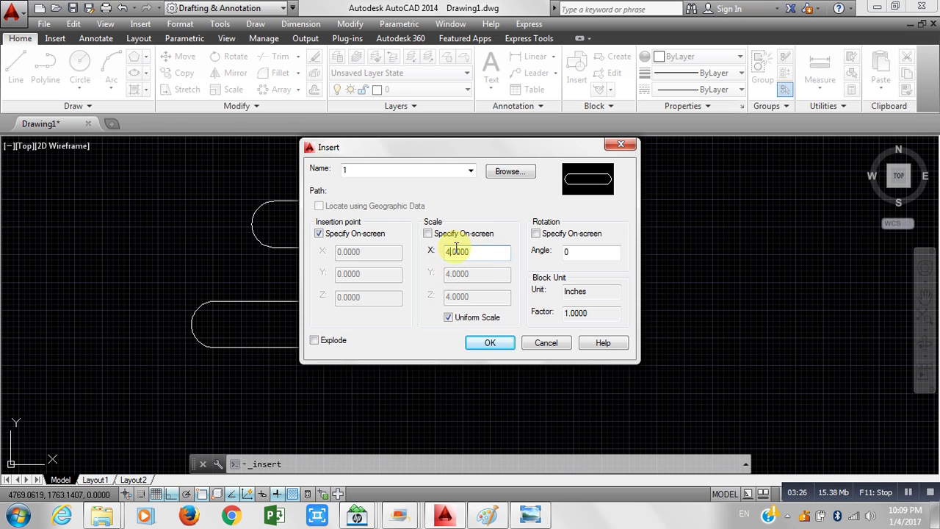
pyautogui.click(450, 318)
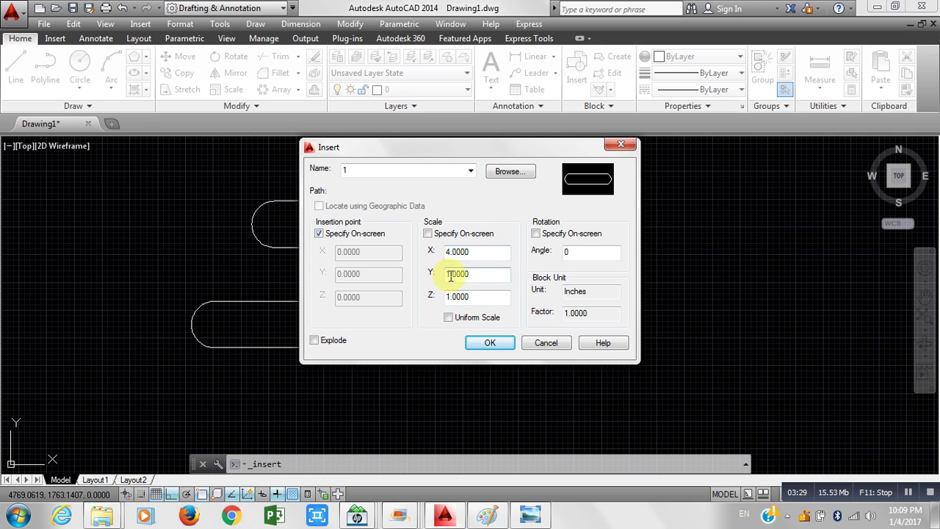
pyautogui.click(449, 318)
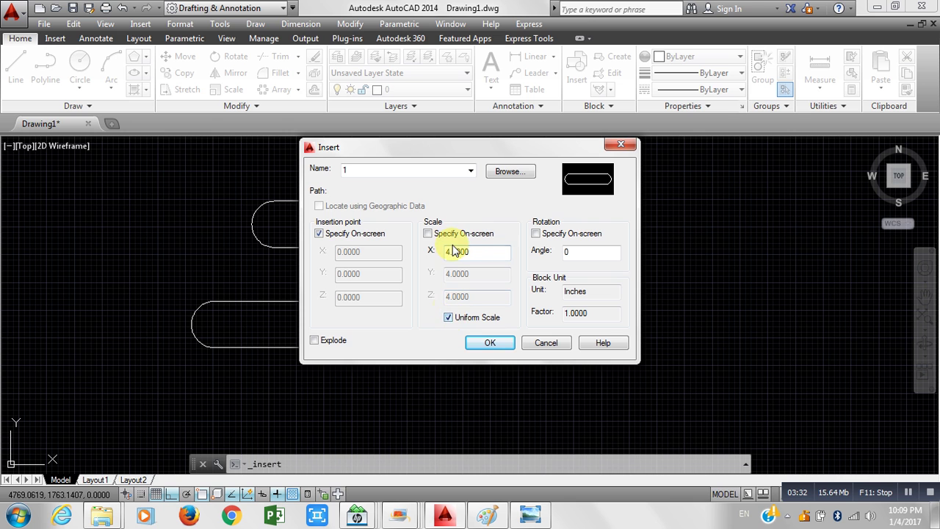
pyautogui.click(488, 343)
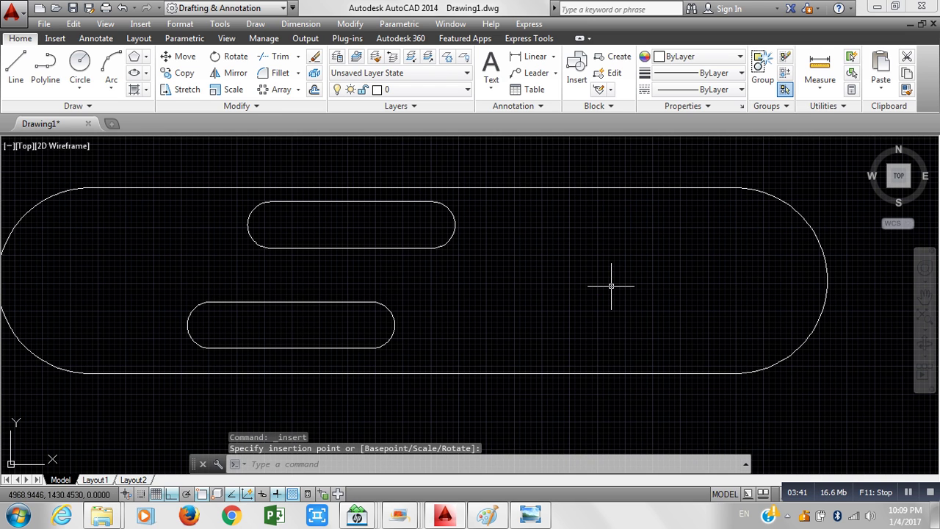
# Insert a non-uniformly scaled copy of block 1 above the large slot, with X scale 3 and Y and Z scale 1
pyautogui.write('z')
pyautogui.press('Return')
pyautogui.write('a')
pyautogui.press('Return')
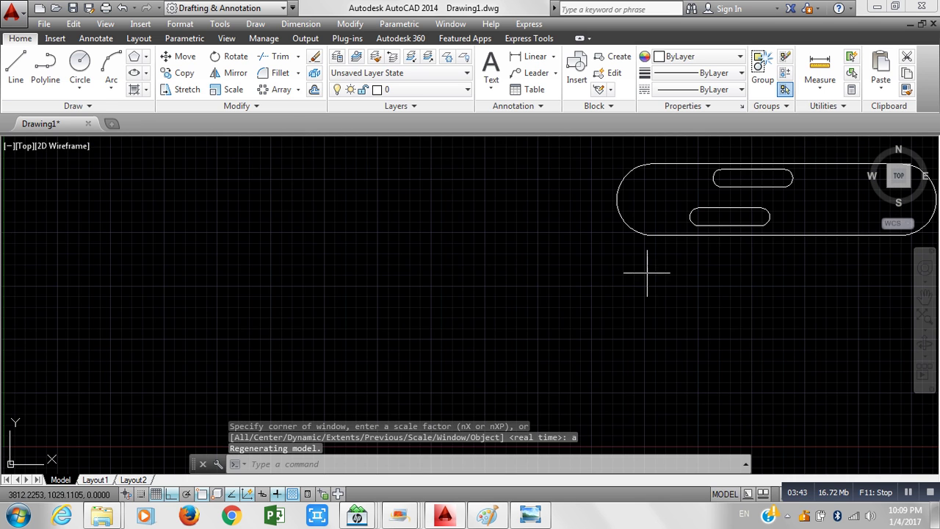
pyautogui.moveTo(665, 251); pyautogui.dragTo(1, 363, button='middle')
pyautogui.moveTo(84, 375); pyautogui.dragTo(266, 310, button='middle')
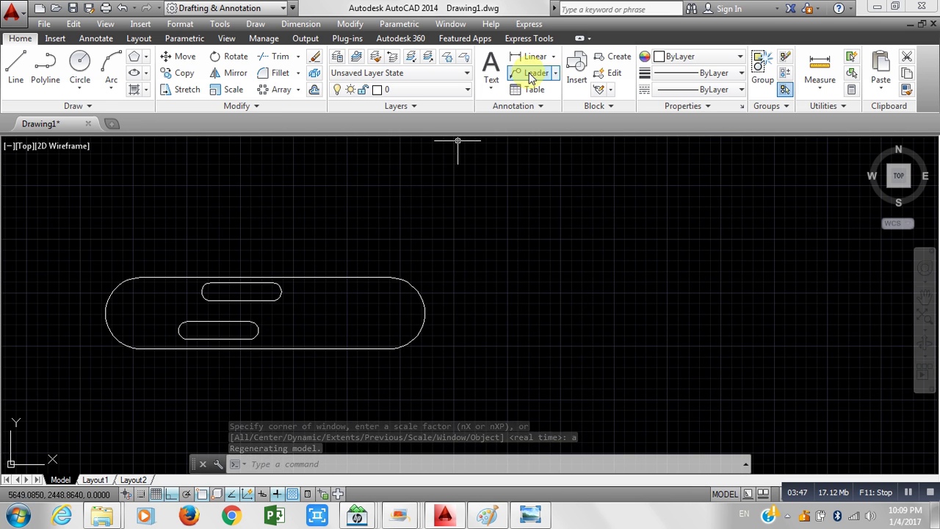
pyautogui.click(574, 83)
pyautogui.click(427, 232)
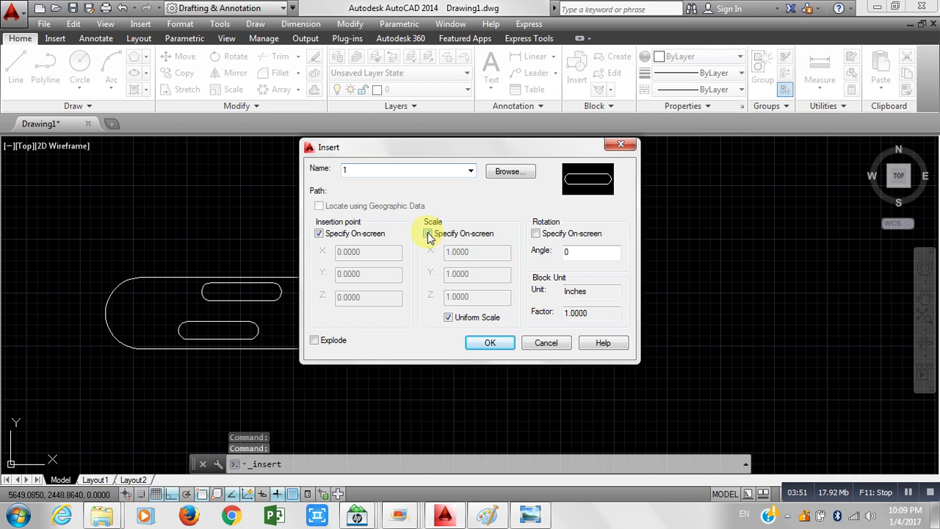
pyautogui.click(427, 233)
pyautogui.click(449, 317)
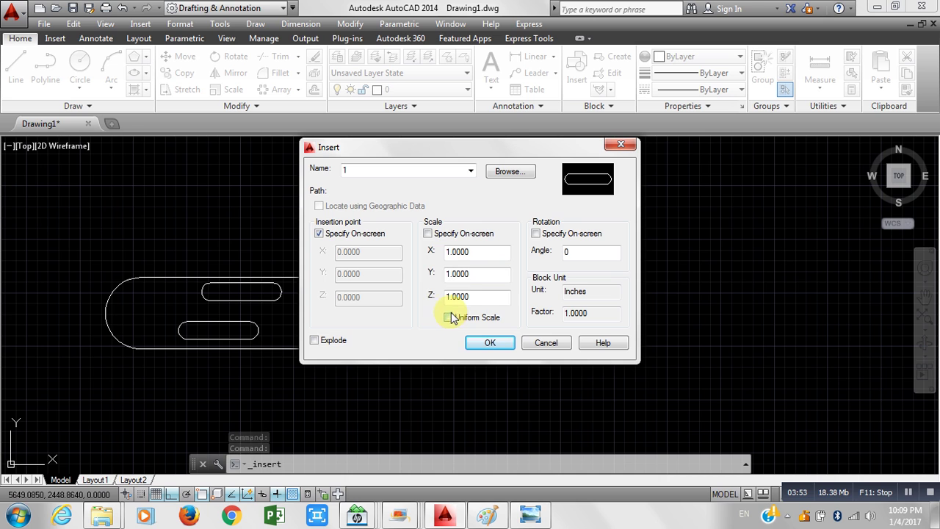
pyautogui.click(449, 251)
pyautogui.press('BackSpace')
pyautogui.write('3')
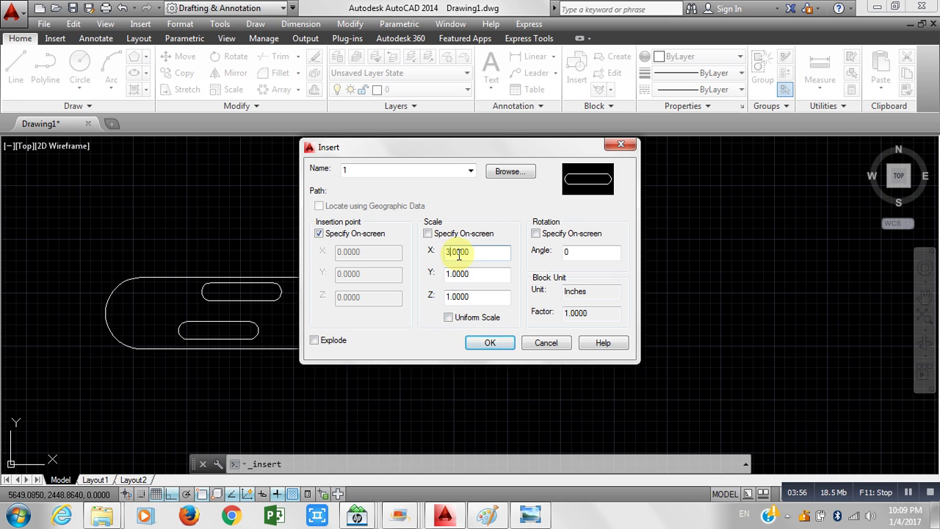
pyautogui.click(490, 343)
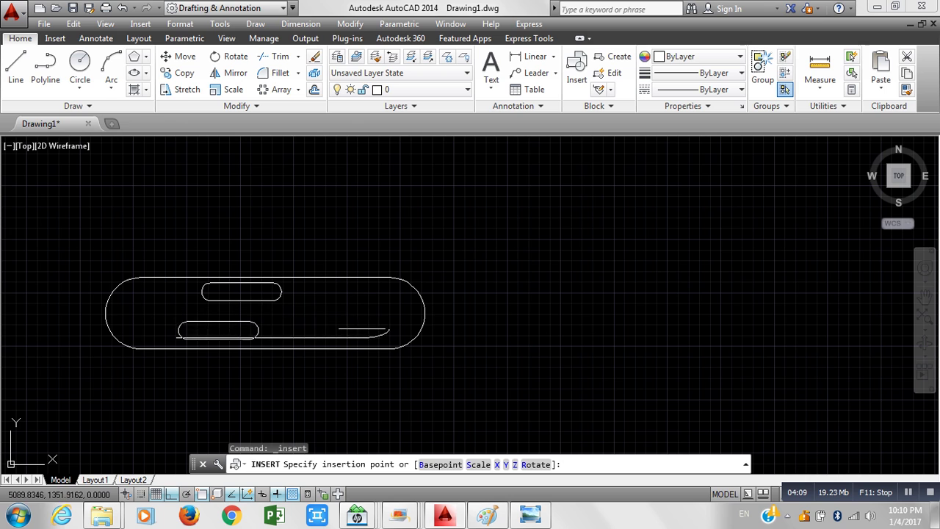
pyautogui.scroll(2, 361, 331)
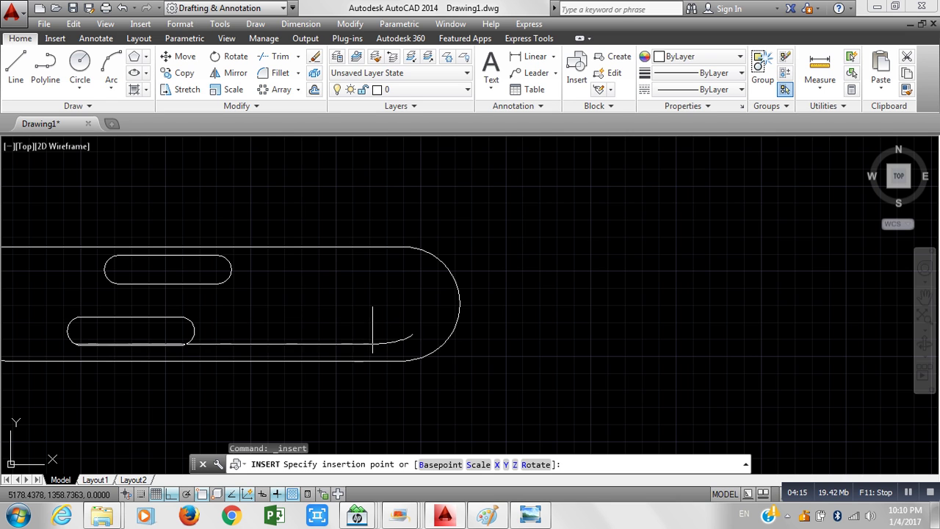
pyautogui.scroll(-4, 533, 298)
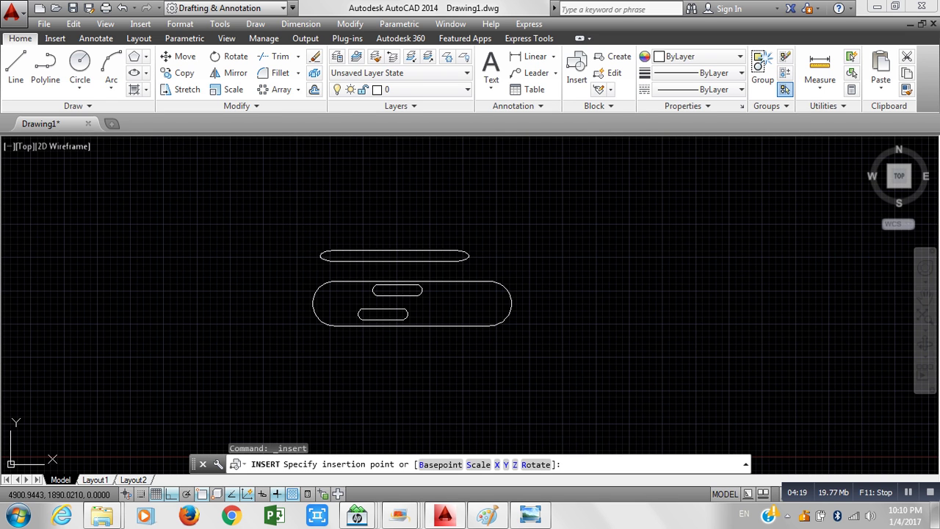
pyautogui.moveTo(562, 235); pyautogui.dragTo(545, 244, button='middle')
pyautogui.click(579, 169)
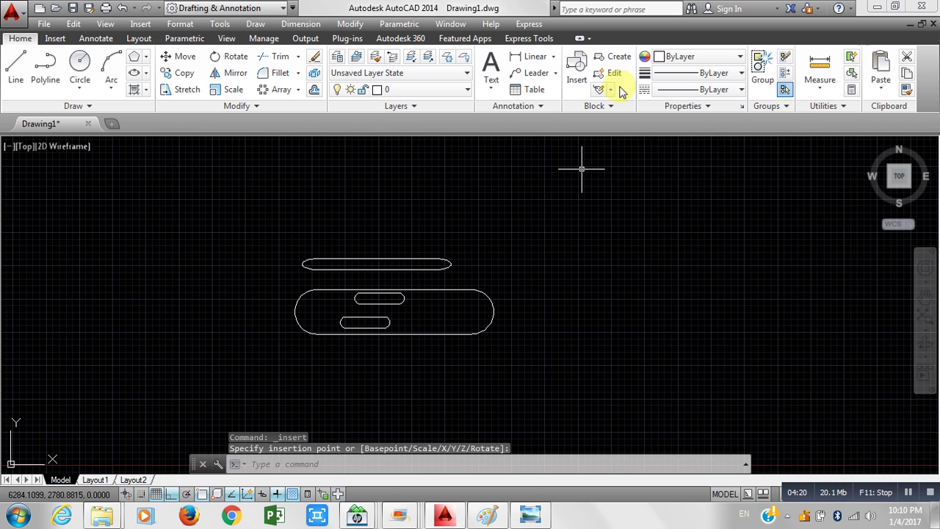
# Insert a copy of block 1 to the right of the large slot with Y scale 3 and X and Z scale 1
pyautogui.click(576, 71)
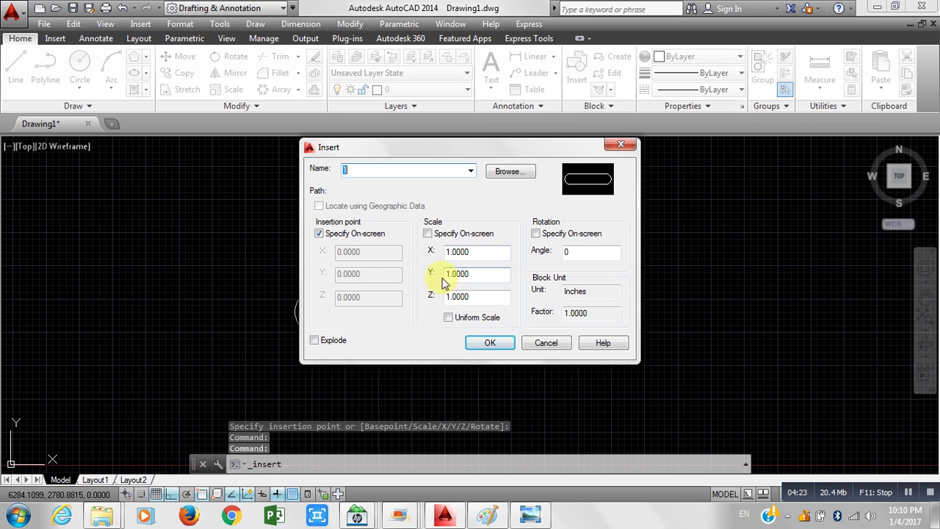
pyautogui.click(447, 275)
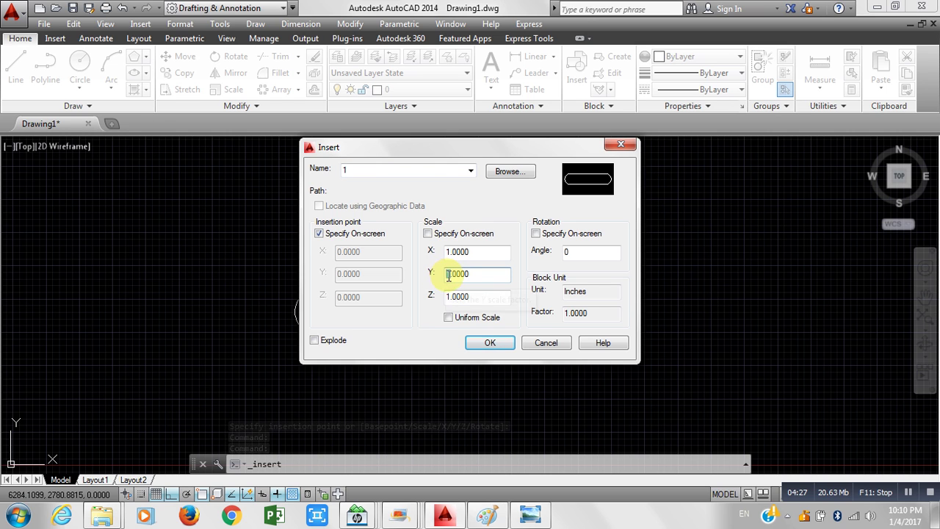
pyautogui.press('Delete')
pyautogui.write('3')
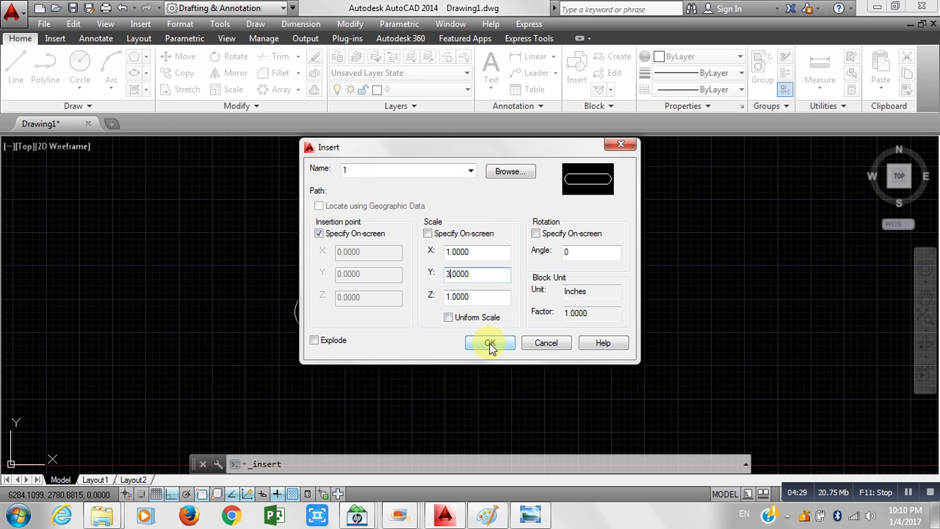
pyautogui.click(485, 342)
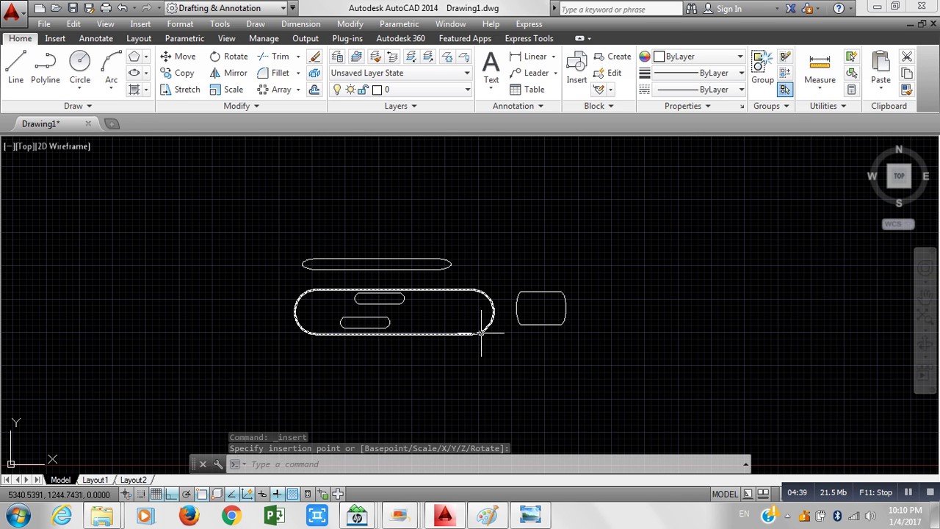
# Insert a copy of block 1 at scale 1 rotated 45 degrees, placed above and to the right of the elongated slot
pyautogui.click(534, 74)
pyautogui.click(578, 86)
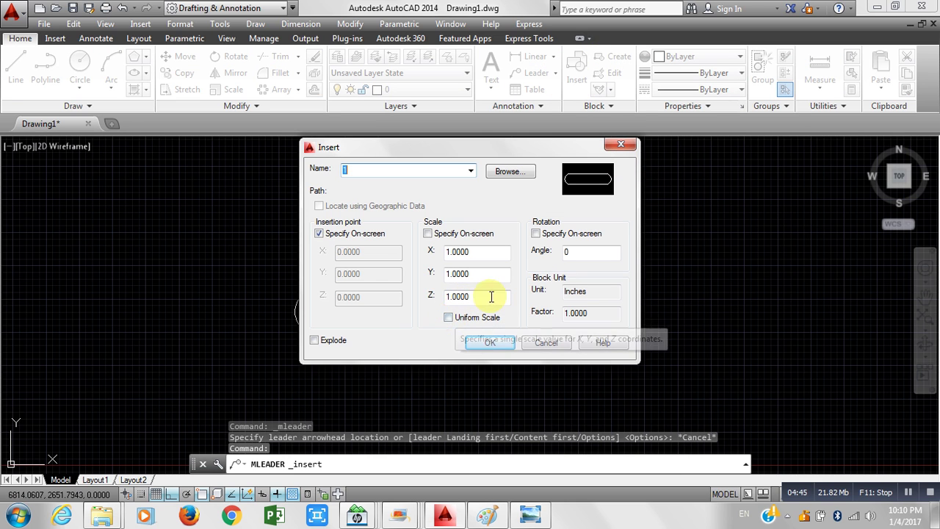
pyautogui.doubleClick(580, 252)
pyautogui.write('45')
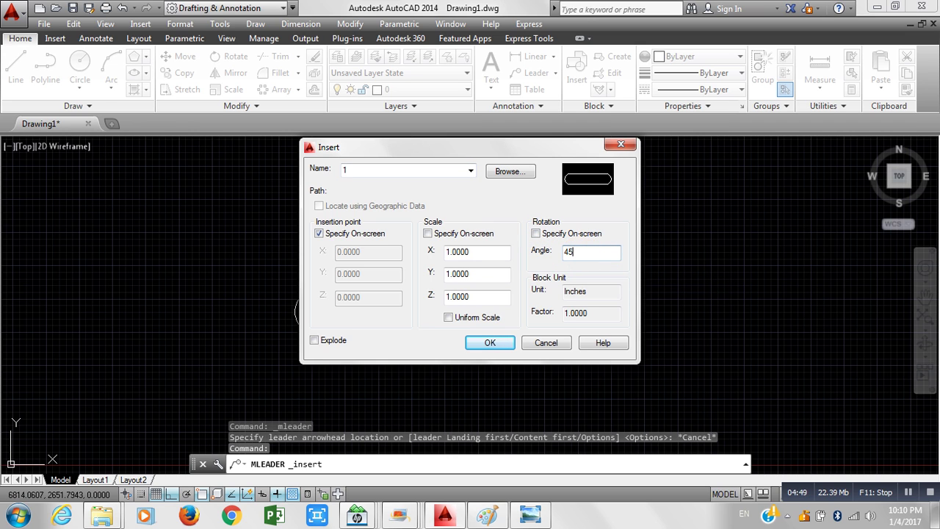
pyautogui.press('Return')
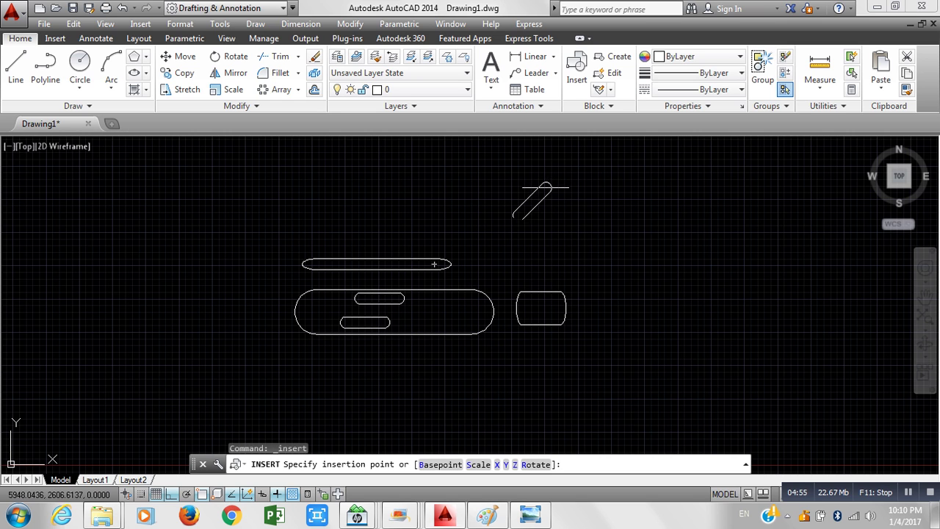
pyautogui.click(522, 230)
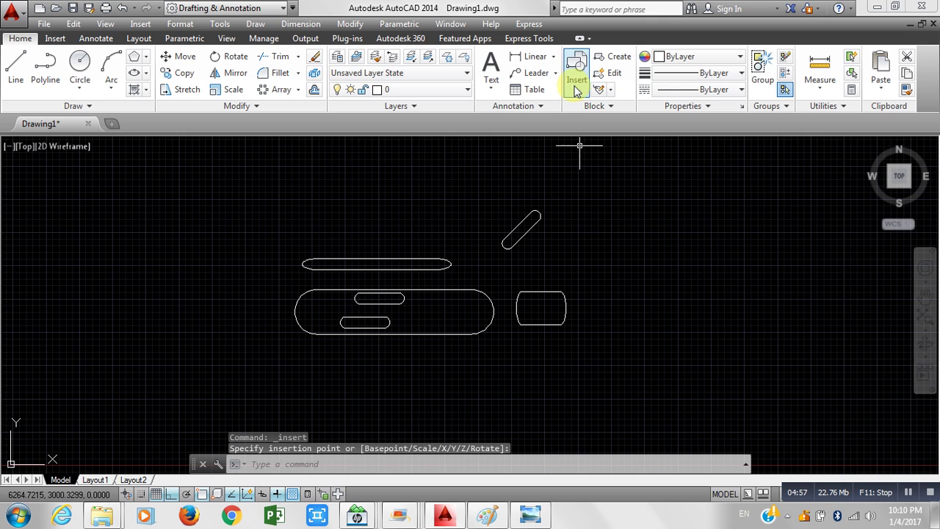
# Erase all the block copies from the drawing
pyautogui.click(570, 361)
pyautogui.click(291, 233)
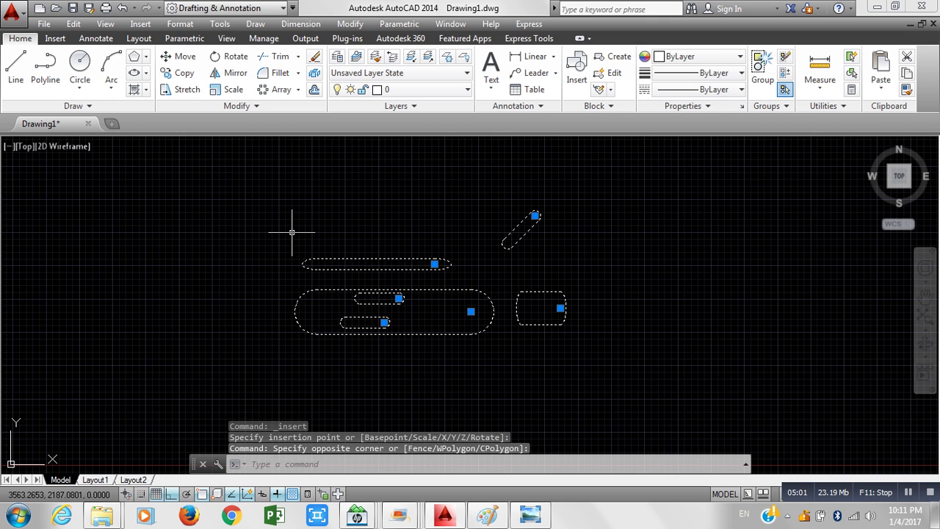
pyautogui.press('Delete')
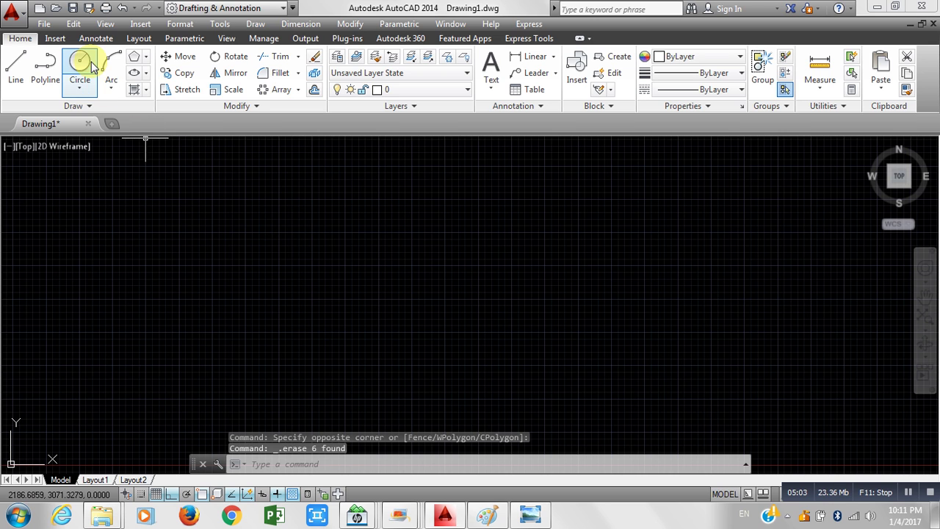
# Draw a circle with a radius of about 394 in the empty drawing area
pyautogui.click(80, 65)
pyautogui.click(363, 269)
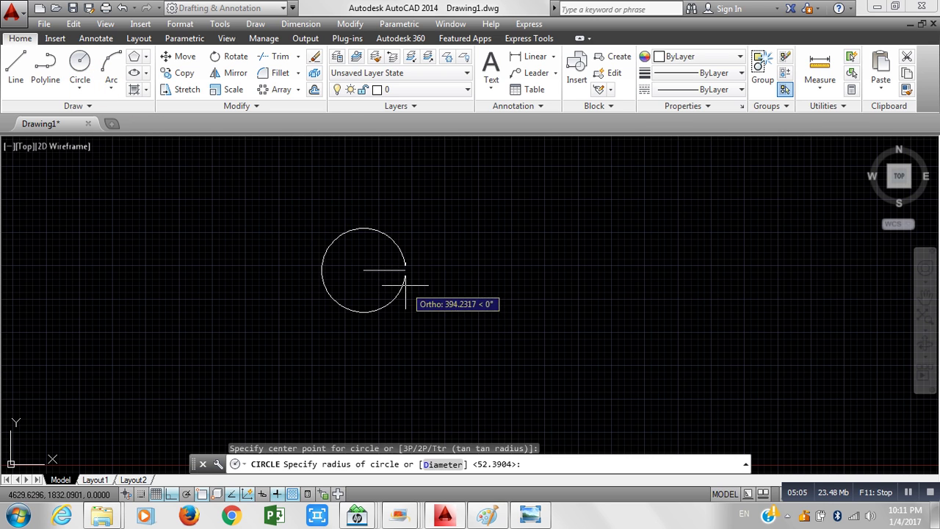
pyautogui.click(405, 286)
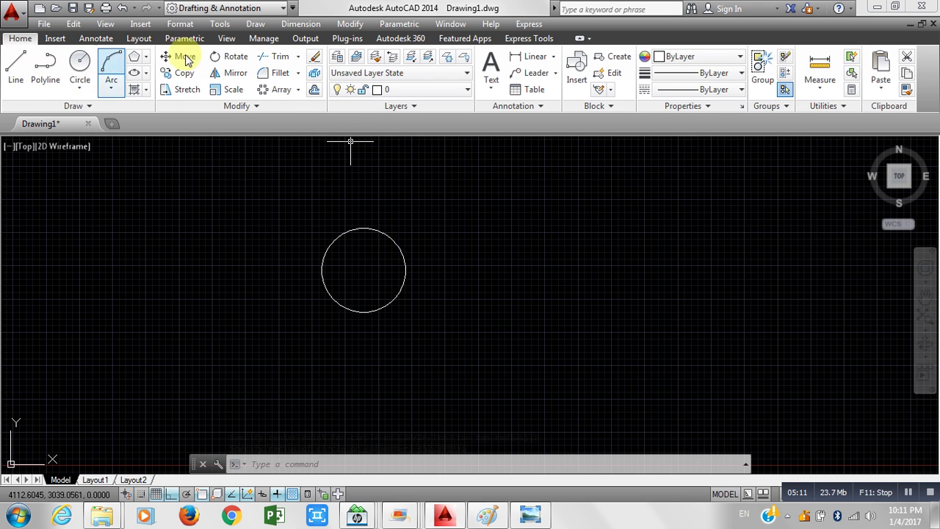
# Add a radius dimension to the circle, placing its text outside to the upper right
pyautogui.click(301, 24)
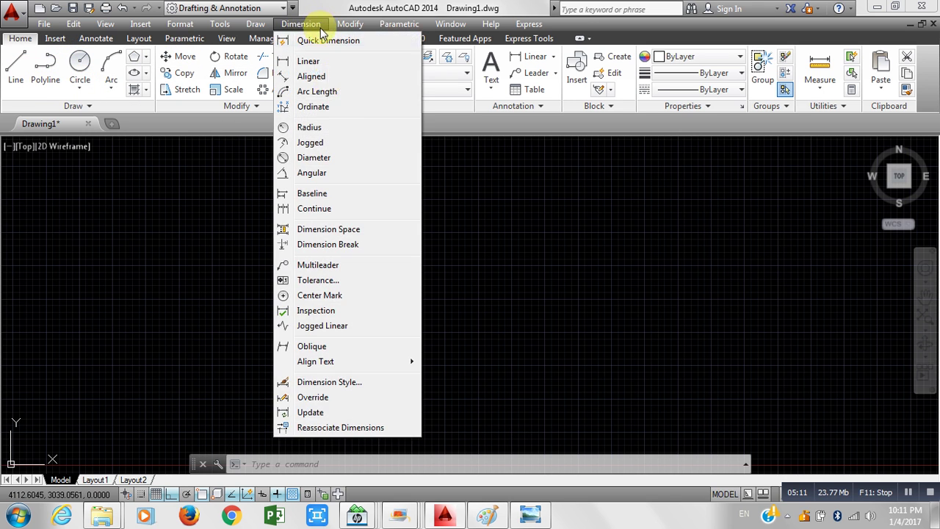
pyautogui.click(297, 126)
pyautogui.click(363, 228)
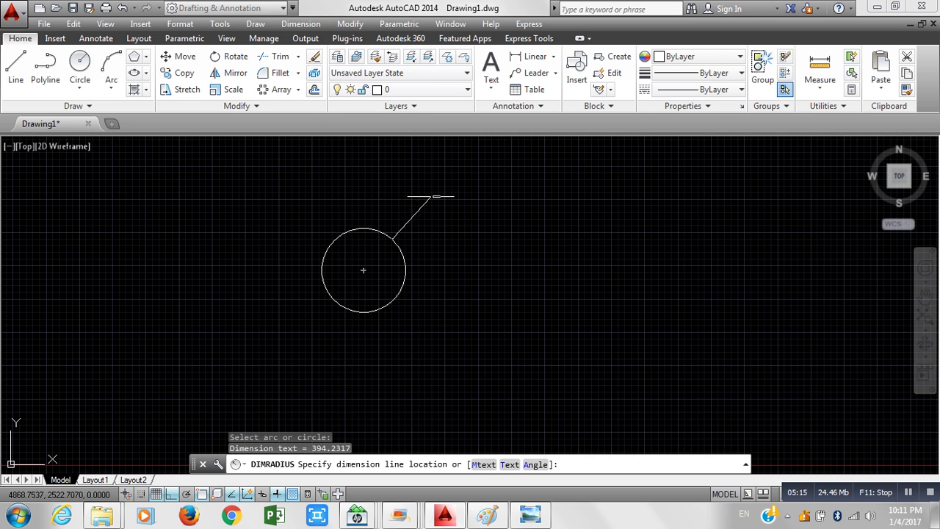
pyautogui.click(448, 218)
pyautogui.scroll(4, 514, 237)
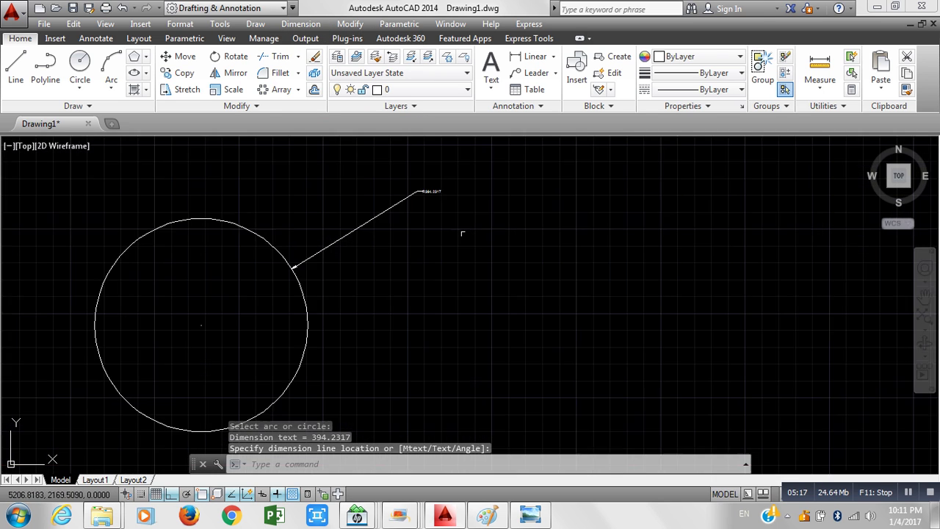
pyautogui.moveTo(356, 226); pyautogui.dragTo(411, 210, button='middle')
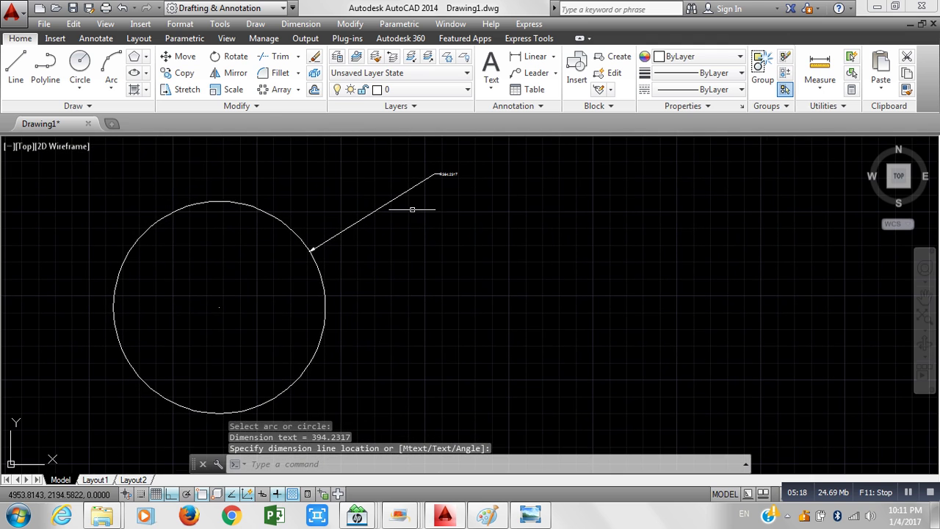
# Define a block named 4 from the circle and its radius dimension, keeping the base point at the origin
pyautogui.click(395, 341)
pyautogui.click(191, 184)
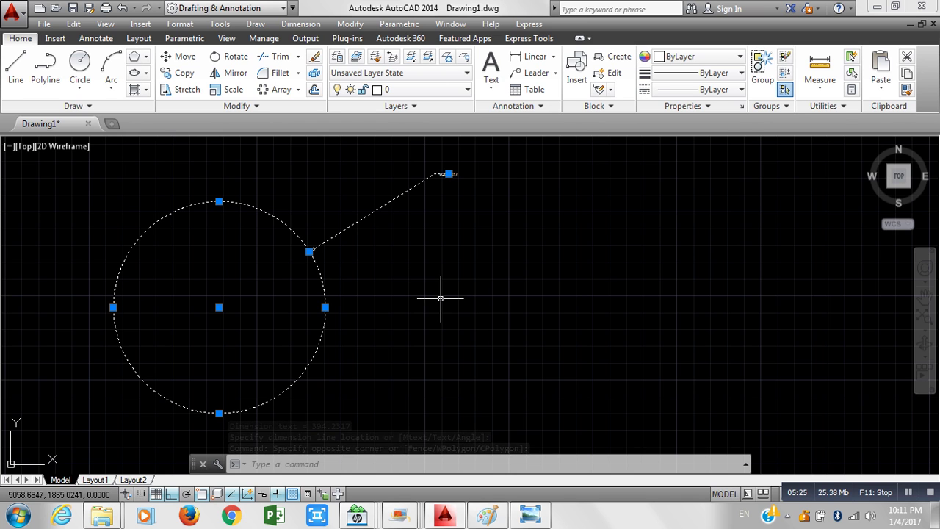
pyautogui.write('b')
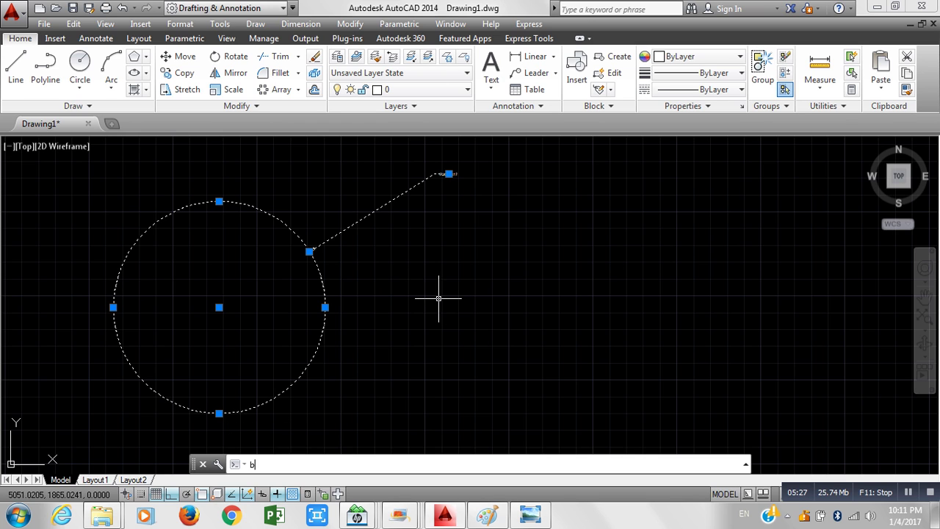
pyautogui.press('Return')
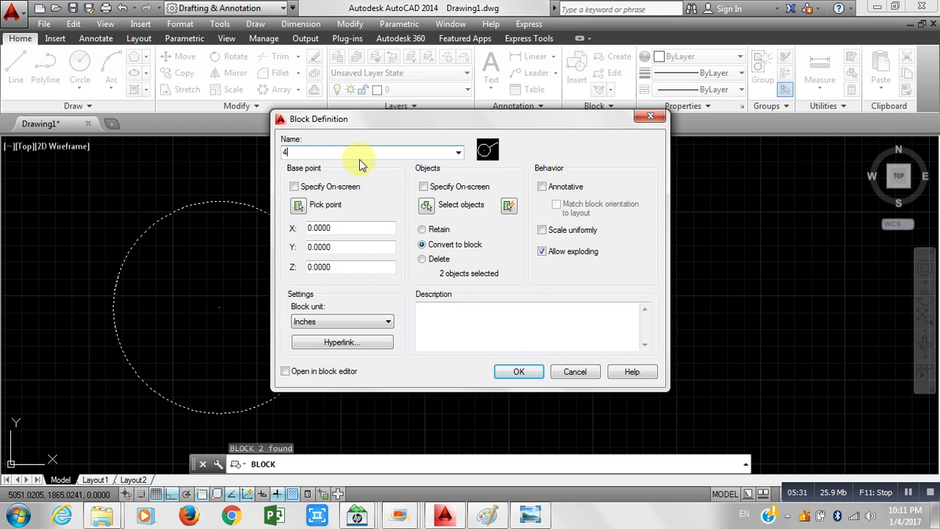
pyautogui.click(516, 371)
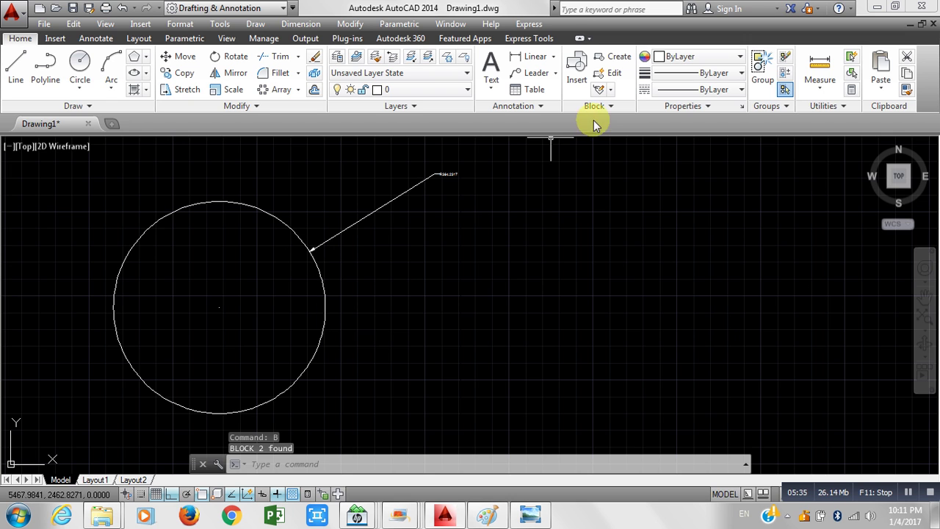
# Insert a copy of block 4 at scale 1 and rotation 0, well above and to the right of the original
pyautogui.click(577, 66)
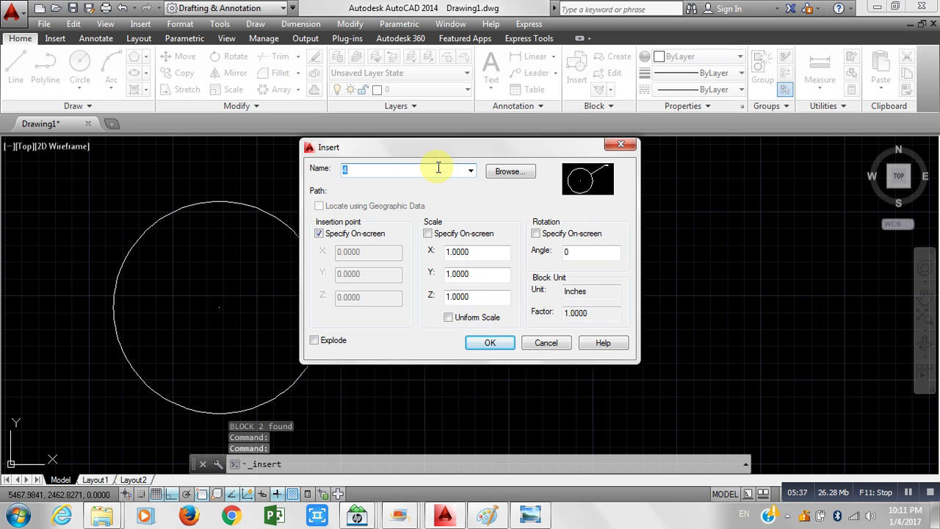
pyautogui.click(490, 343)
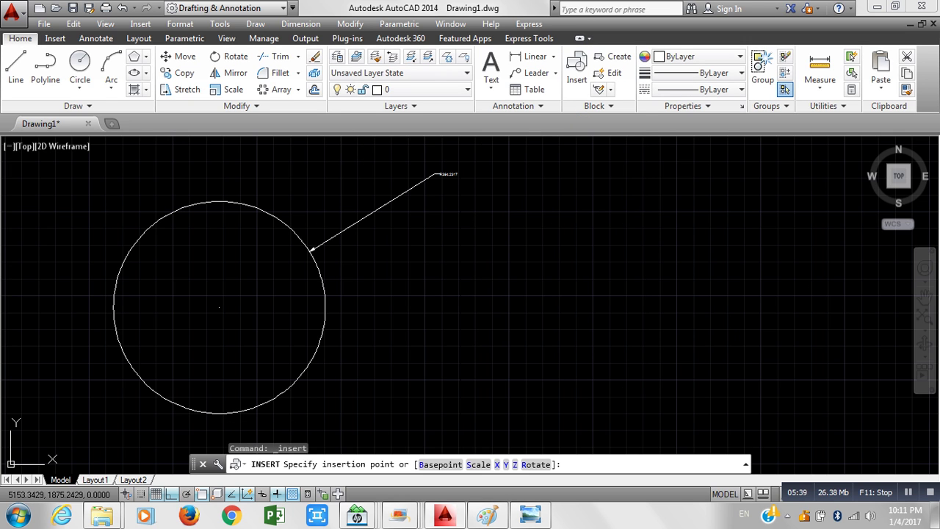
pyautogui.scroll(-5, 504, 298)
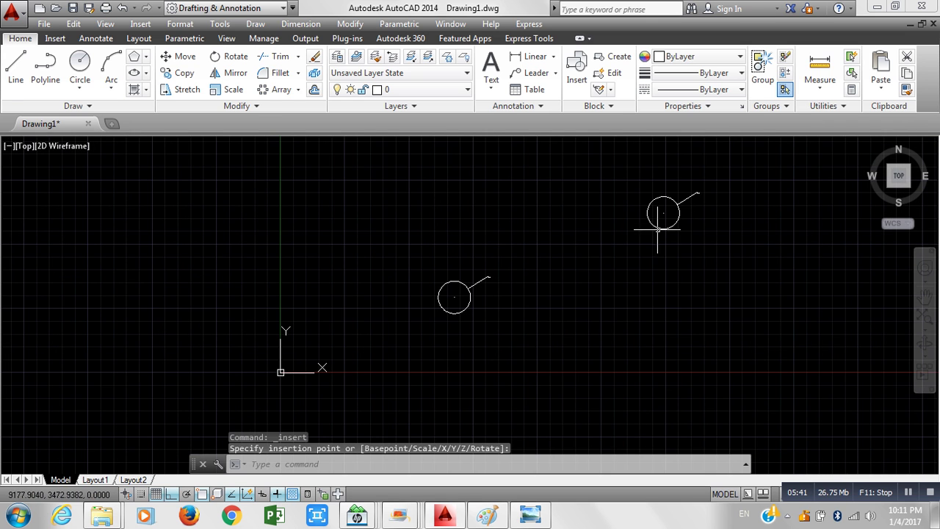
# Examine the inserted copy of block 4 to check how its circle and radius dimension are grouped
pyautogui.moveTo(700, 209); pyautogui.dragTo(632, 228, button='middle')
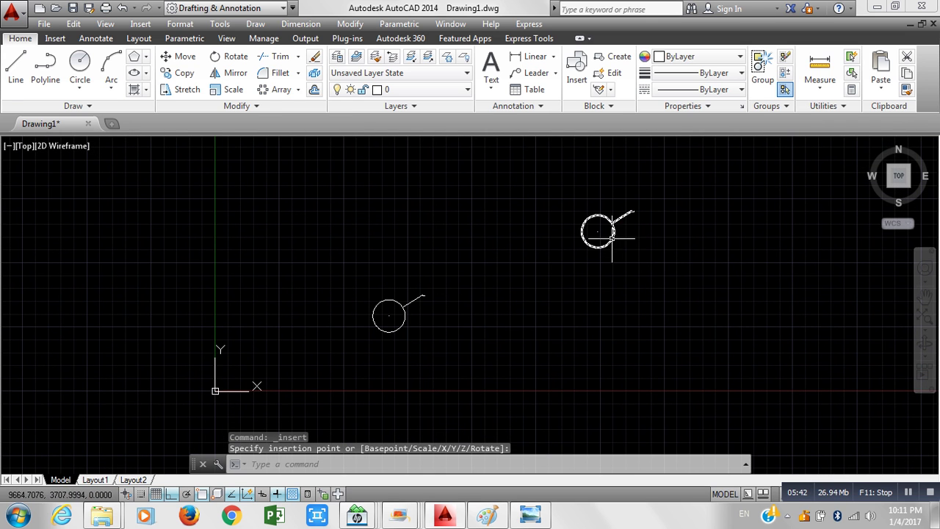
pyautogui.scroll(8, 613, 224)
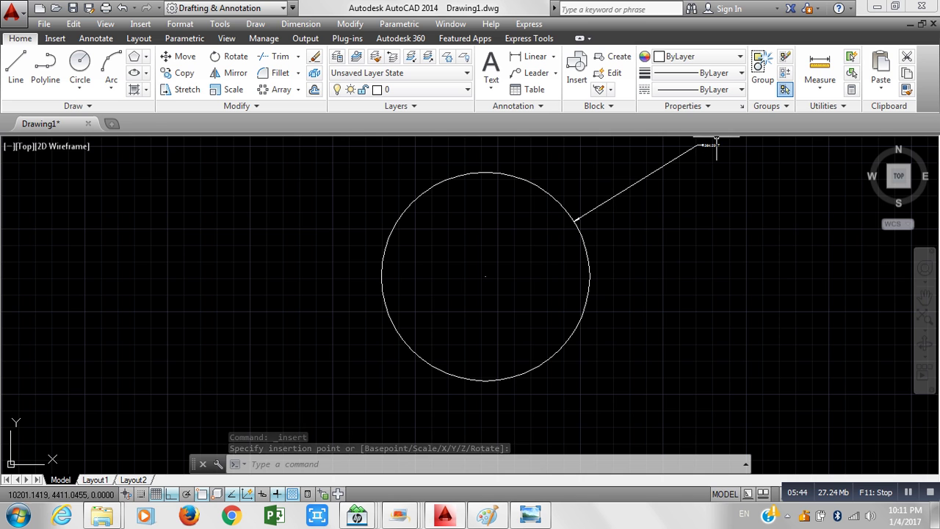
pyautogui.click(690, 149)
pyautogui.scroll(-8, 694, 151)
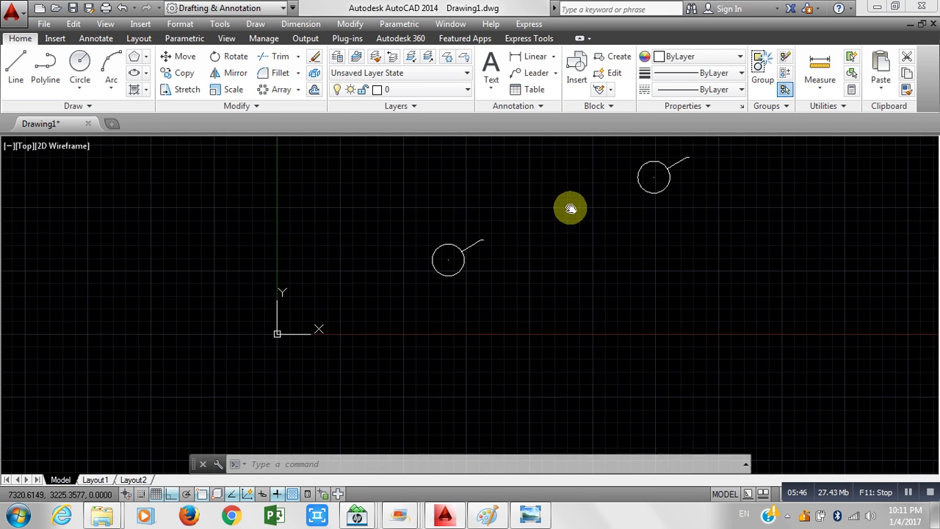
pyautogui.scroll(3, 566, 206)
pyautogui.moveTo(648, 225); pyautogui.dragTo(532, 240, button='middle')
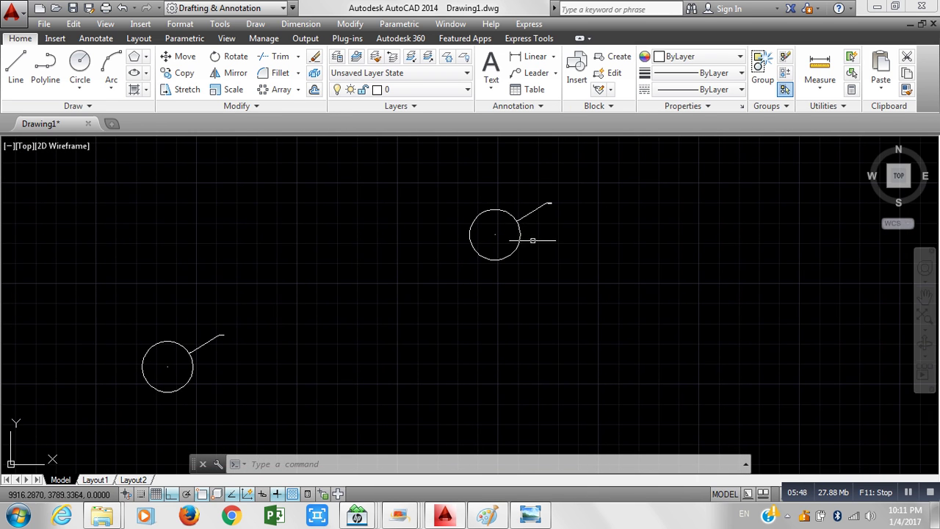
pyautogui.scroll(6, 531, 214)
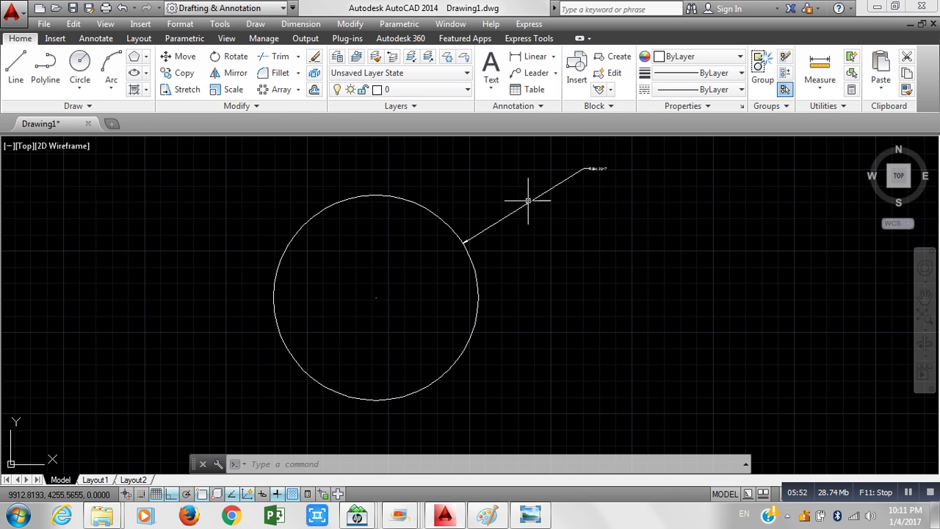
pyautogui.click(459, 89)
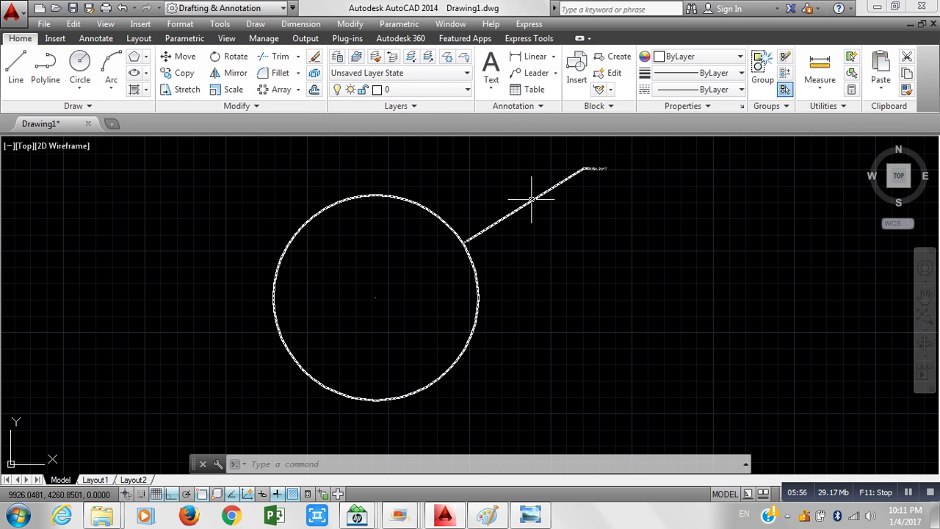
pyautogui.moveTo(531, 198)
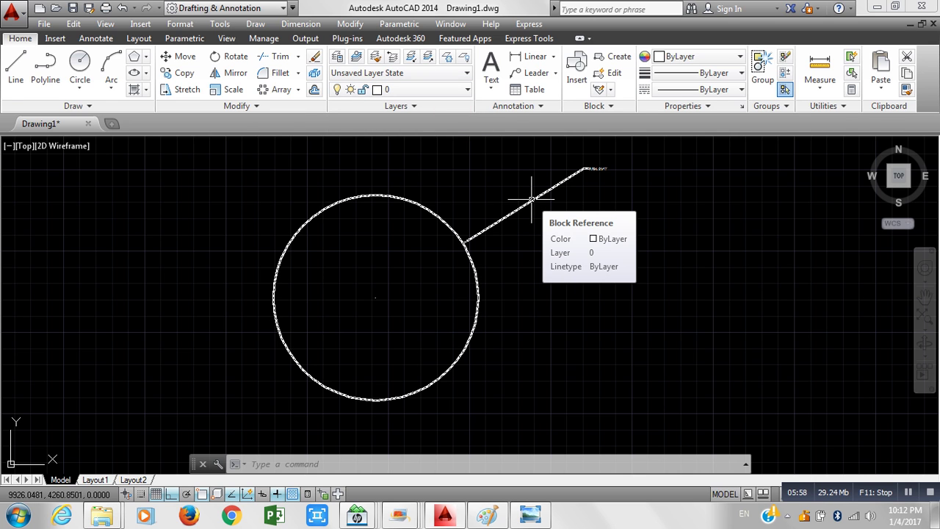
pyautogui.click(530, 200)
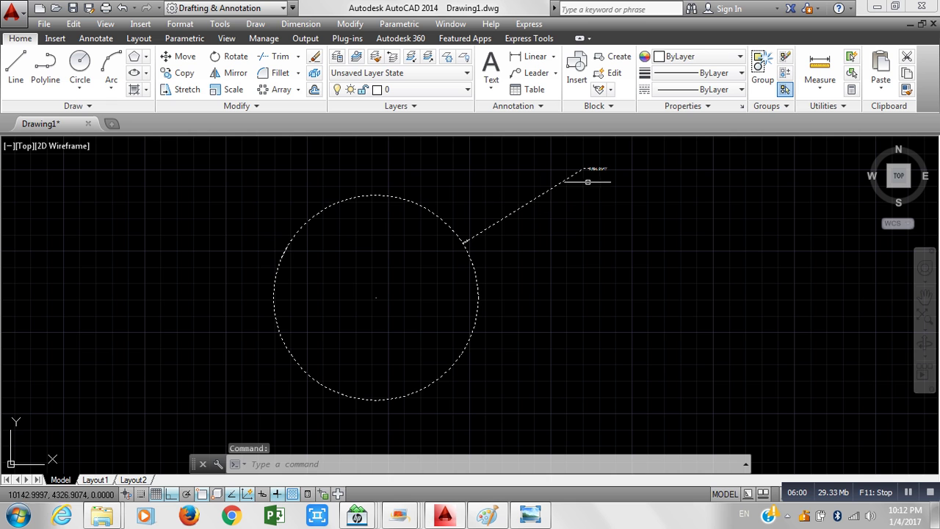
pyautogui.scroll(-3, 471, 258)
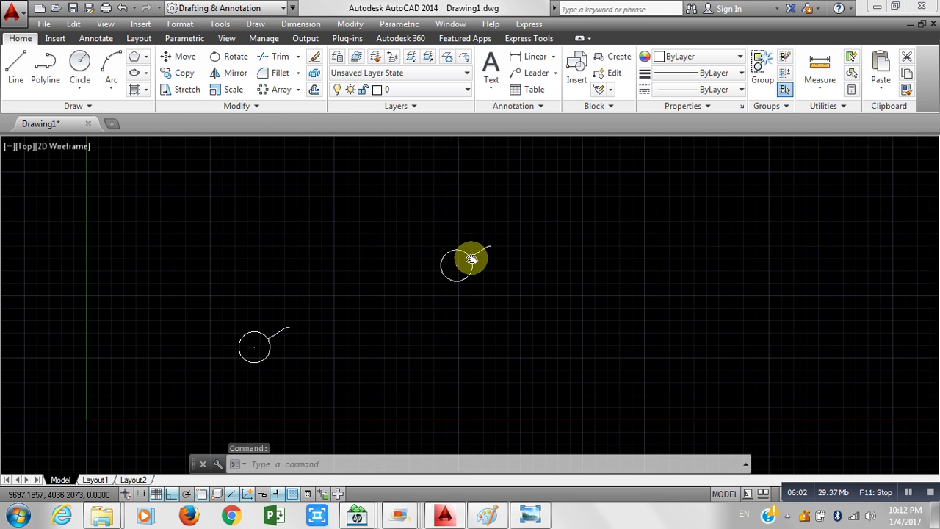
# Undo the insertion and the definition of block 4
pyautogui.hotkey('ctrl', 'z')
pyautogui.hotkey('ctrl', 'z')
pyautogui.hotkey('ctrl', 'z')
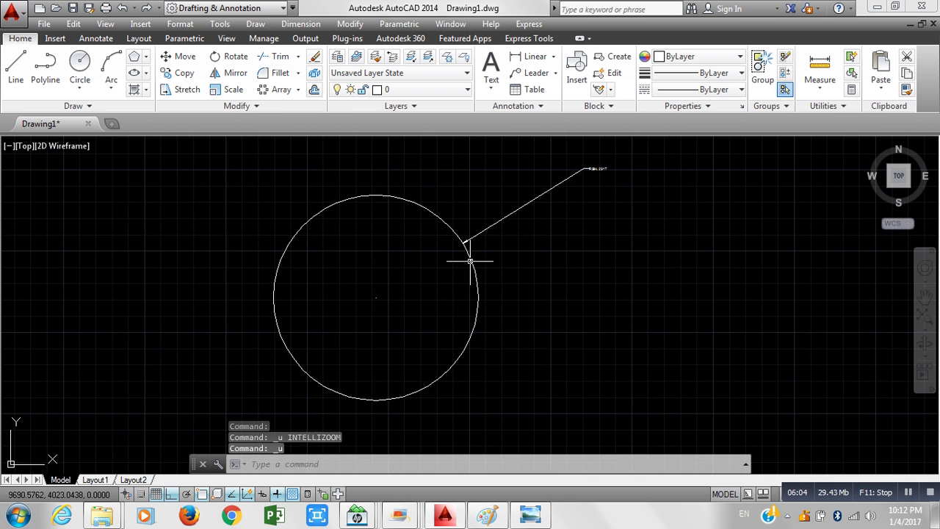
pyautogui.hotkey('ctrl', 'z')
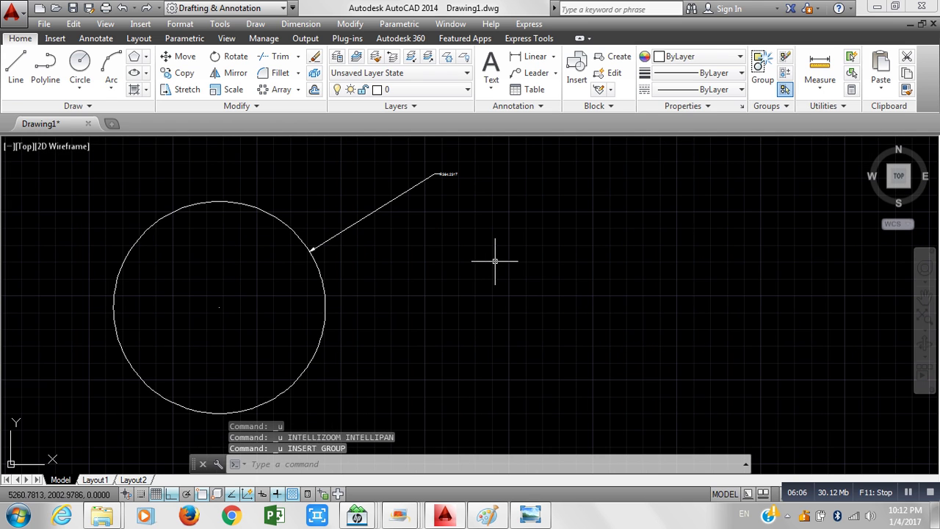
pyautogui.hotkey('ctrl', 'z')
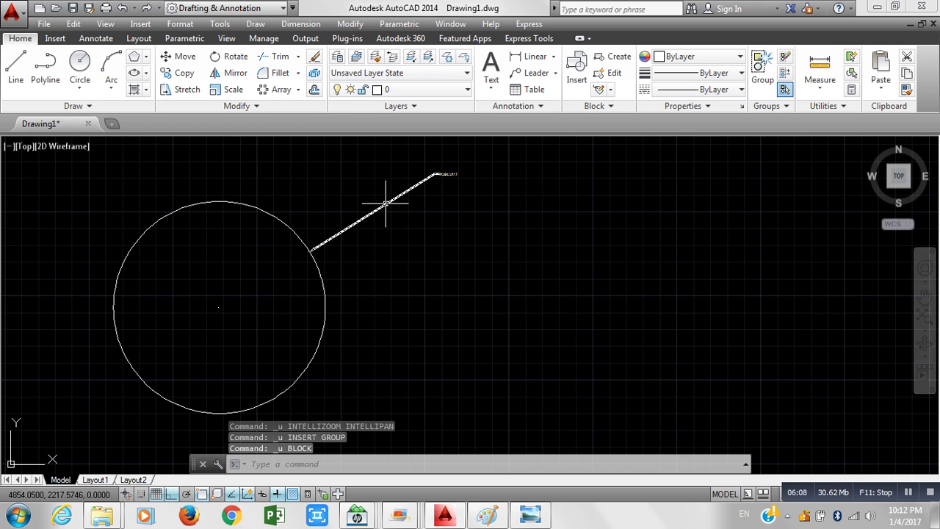
# Define a block named 3 from the circle alone, using the circle's centre as the base point
pyautogui.click(323, 359)
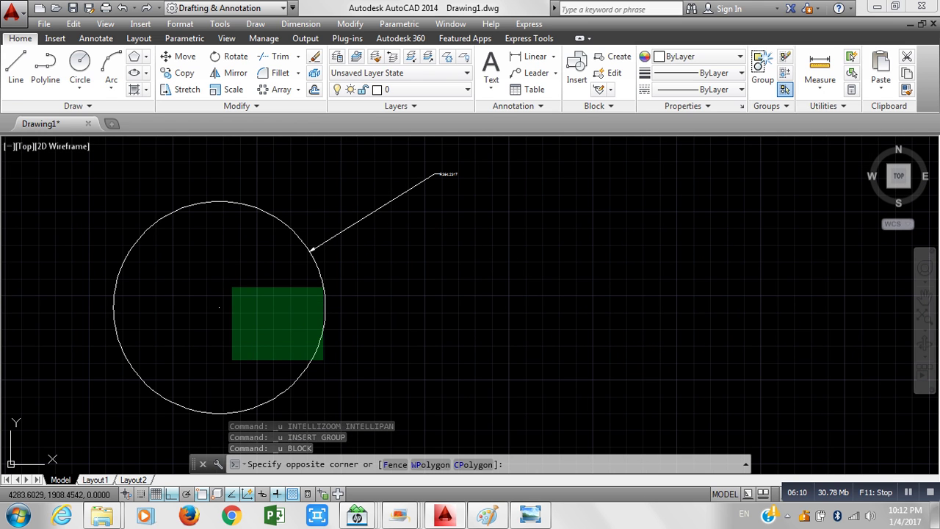
pyautogui.click(231, 287)
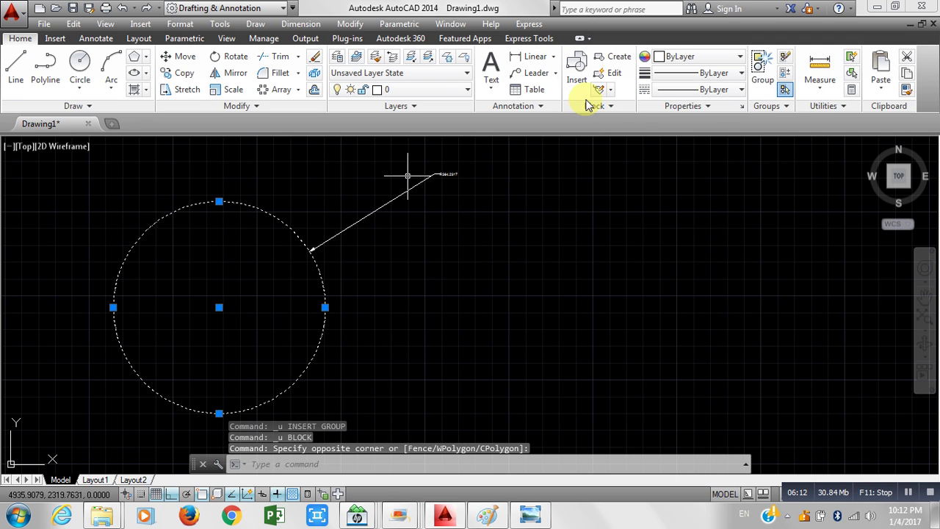
pyautogui.write('b')
pyautogui.press('Return')
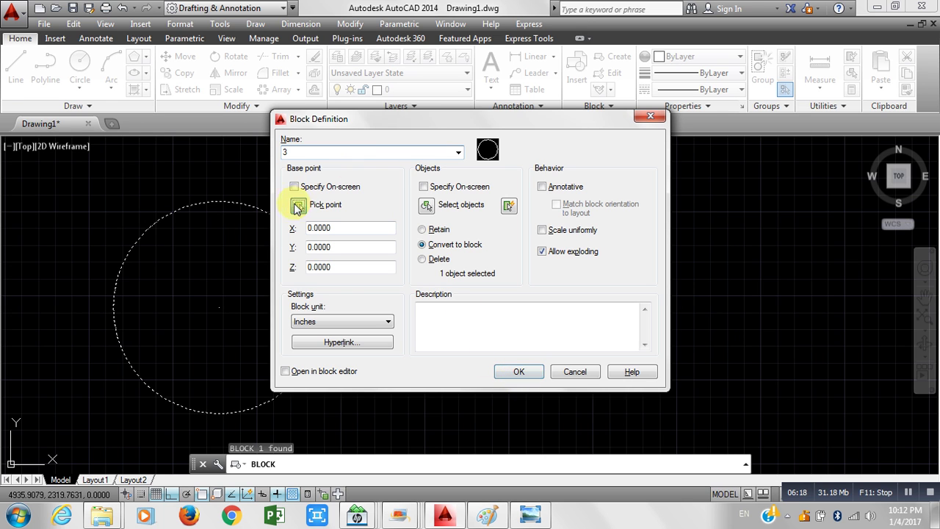
pyautogui.click(298, 204)
pyautogui.click(218, 307)
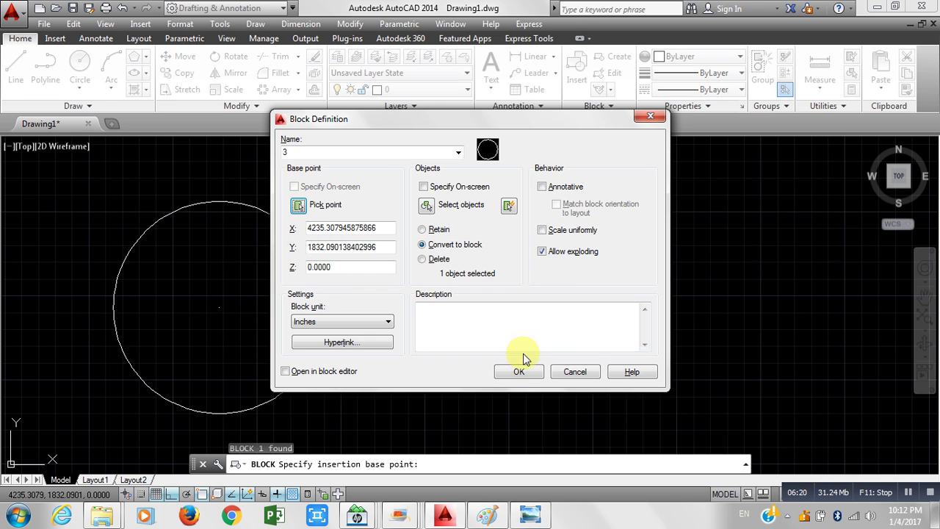
pyautogui.click(521, 372)
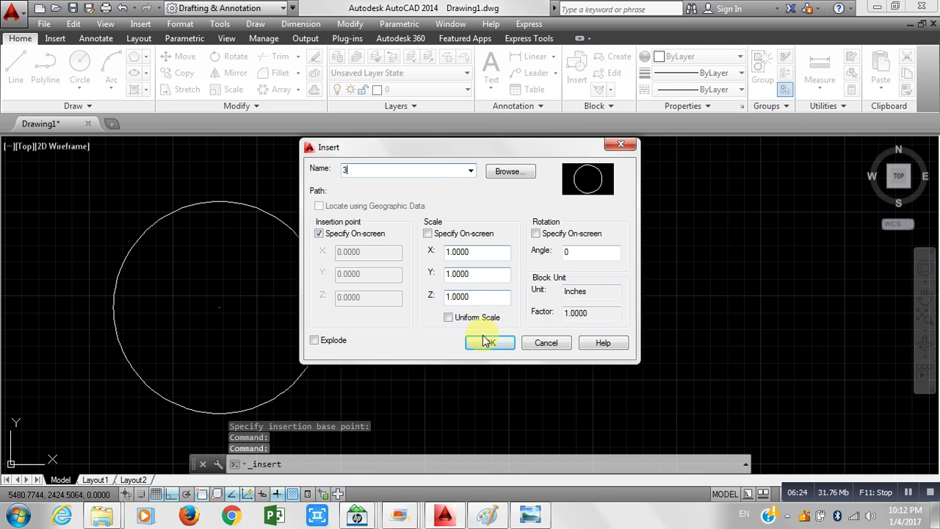
# Insert a copy of block 3 at scale 1 and rotation 0 to the right of the original circle
pyautogui.click(489, 343)
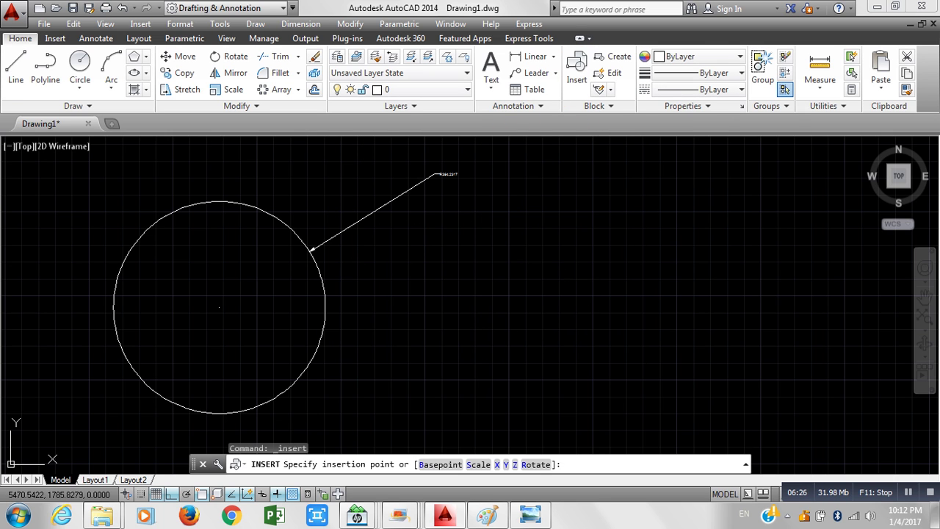
pyautogui.click(552, 319)
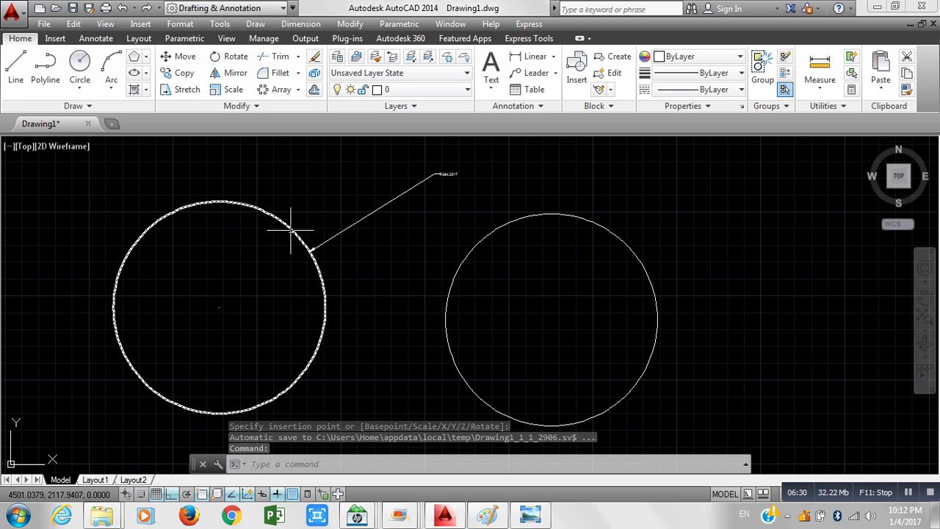
pyautogui.scroll(-5, 329, 241)
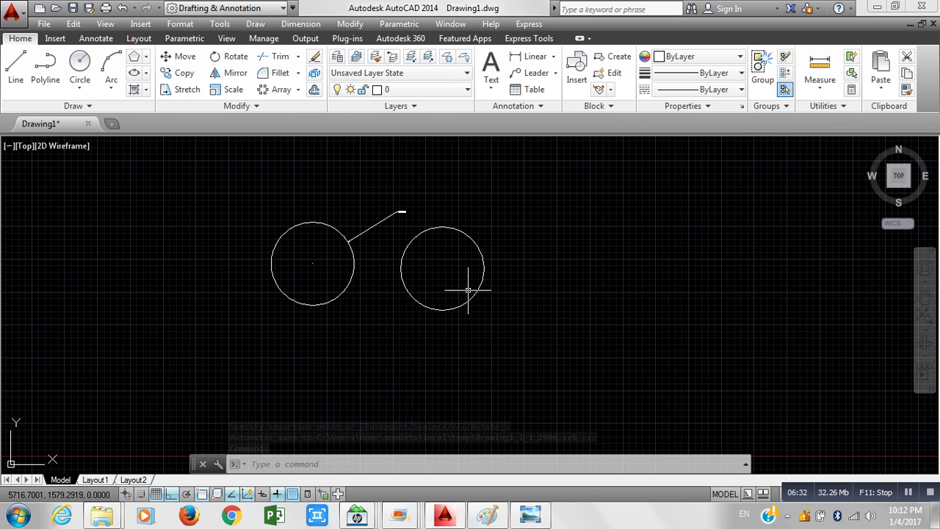
# Erase both circle blocks and the radius dimension from the drawing
pyautogui.click(523, 358)
pyautogui.click(266, 207)
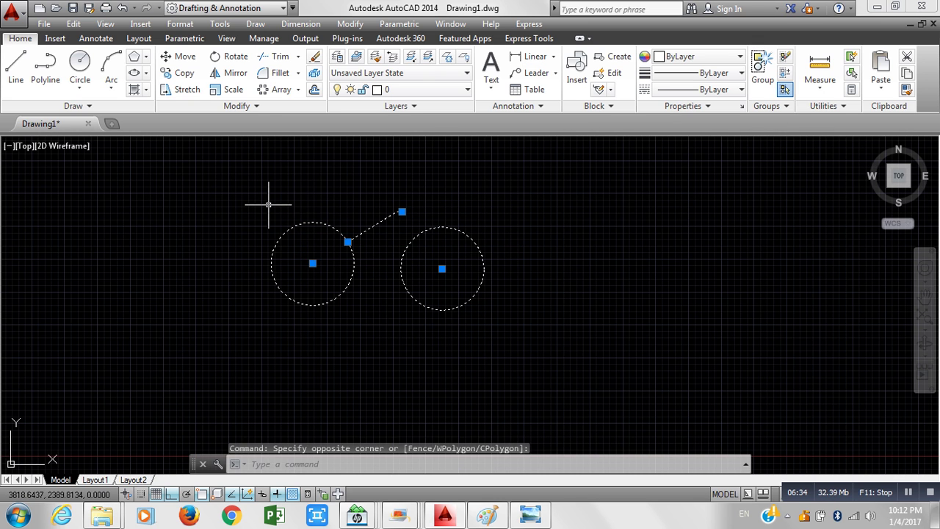
pyautogui.press('Delete')
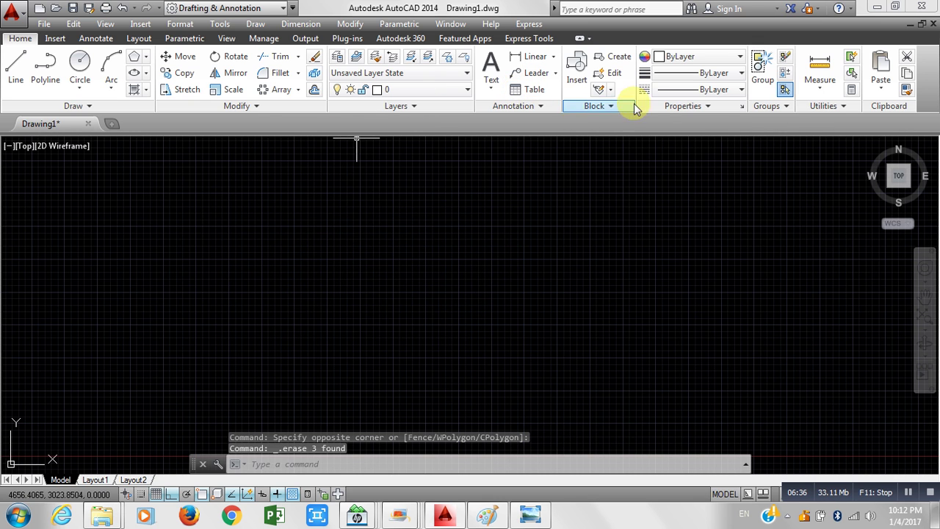
pyautogui.click(606, 106)
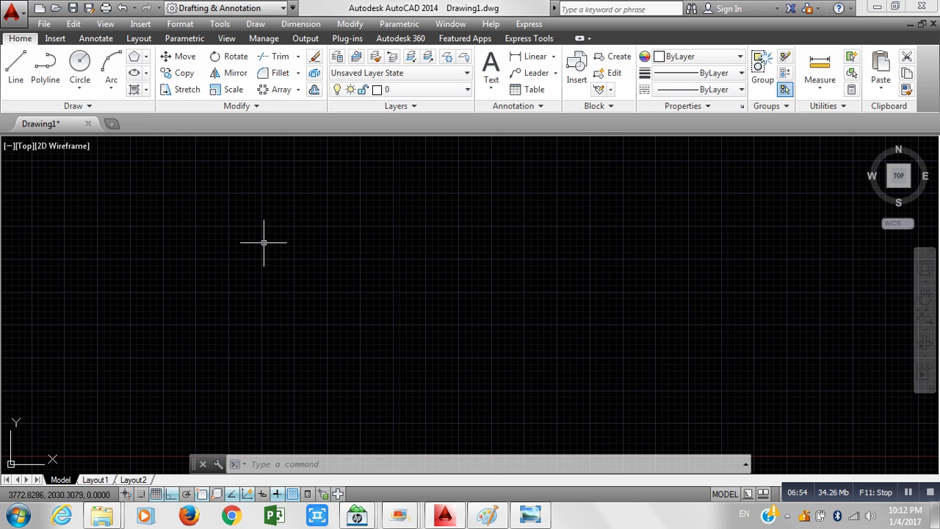
pyautogui.scroll(-3, 263, 243)
pyautogui.moveTo(321, 213)
pyautogui.mouseDown(button='middle')
pyautogui.moveTo(329, 275)
pyautogui.moveTo(213, 353)
pyautogui.moveTo(164, 414)
pyautogui.moveTo(159, 403)
pyautogui.mouseUp(button='middle')
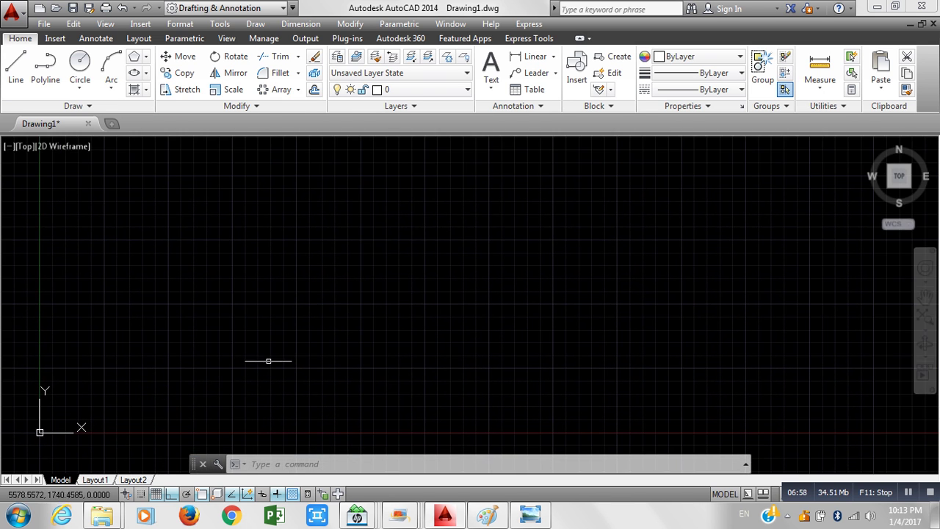
pyautogui.moveTo(265, 321); pyautogui.dragTo(269, 325, button='middle')
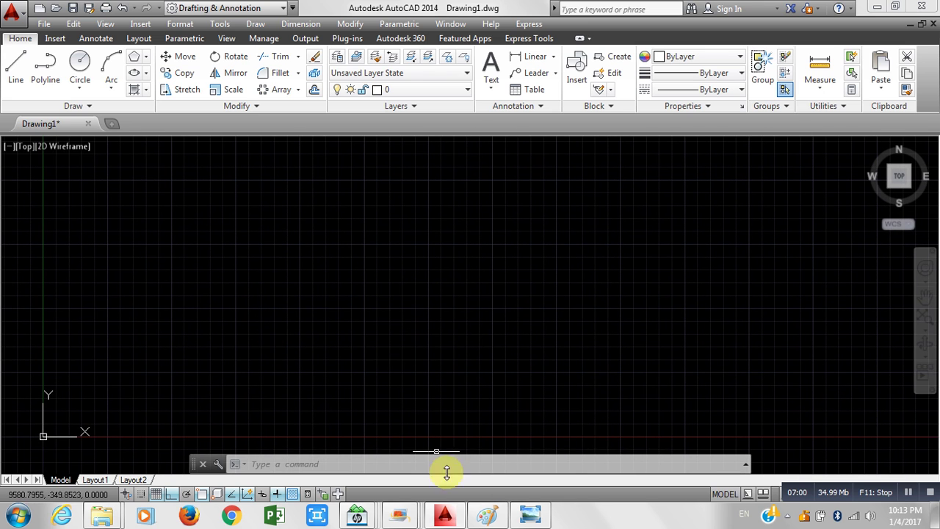
pyautogui.moveTo(499, 518)
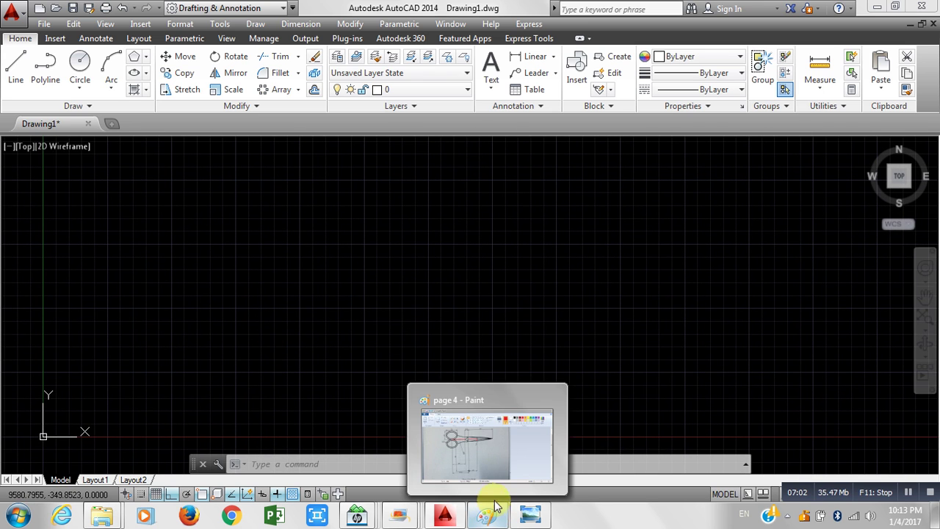